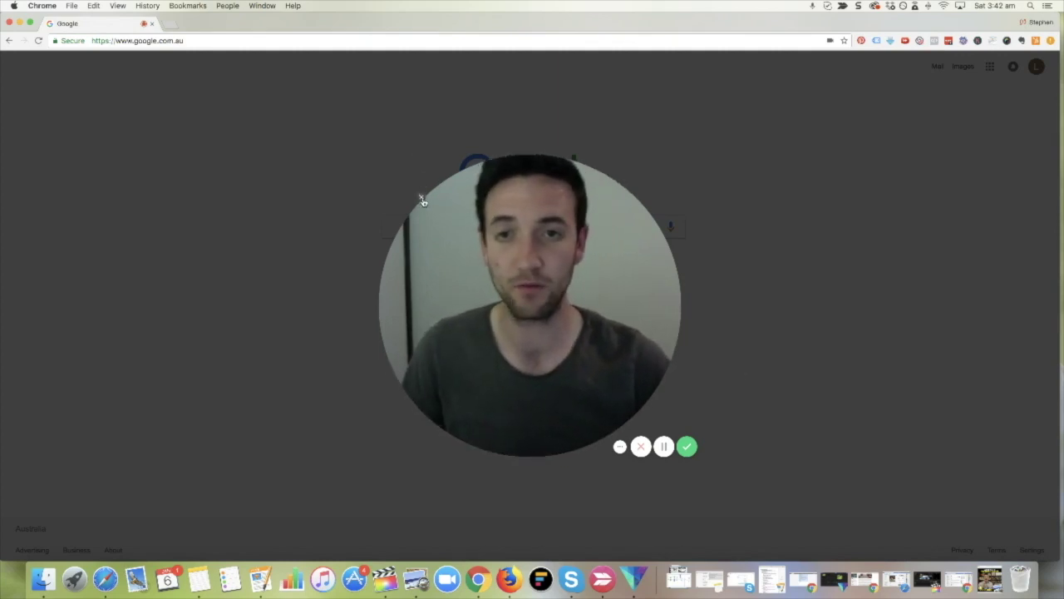
Restore the minimised 'Weird Niche Webinar Script' screenshot in Preview from the Dock
left_click(990, 579)
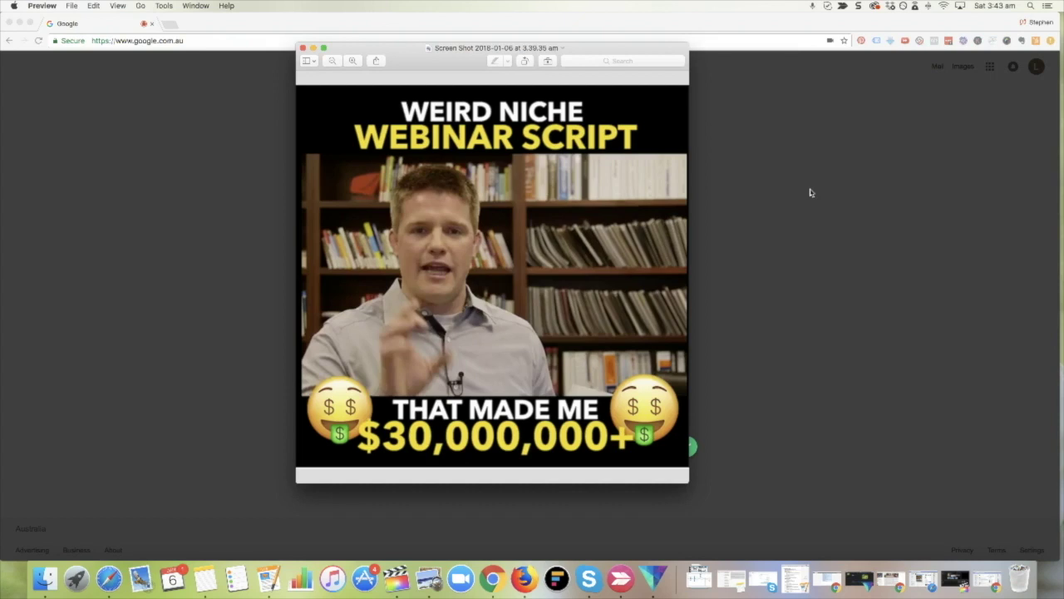
Minimise the Preview screenshot window so Chrome's Google homepage is visible
left_click(313, 48)
left_click(420, 199)
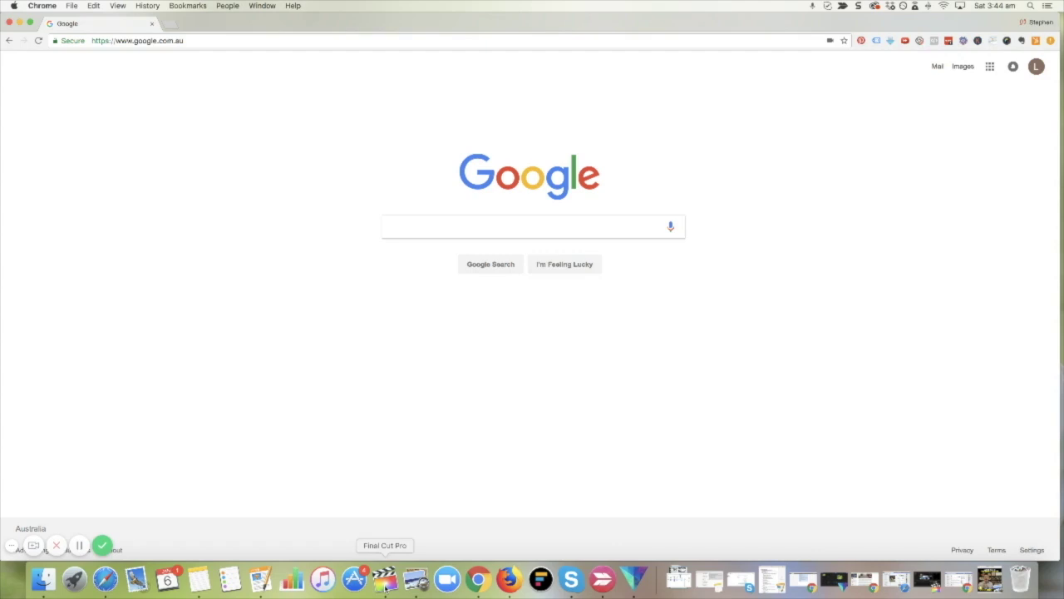
left_click(384, 580)
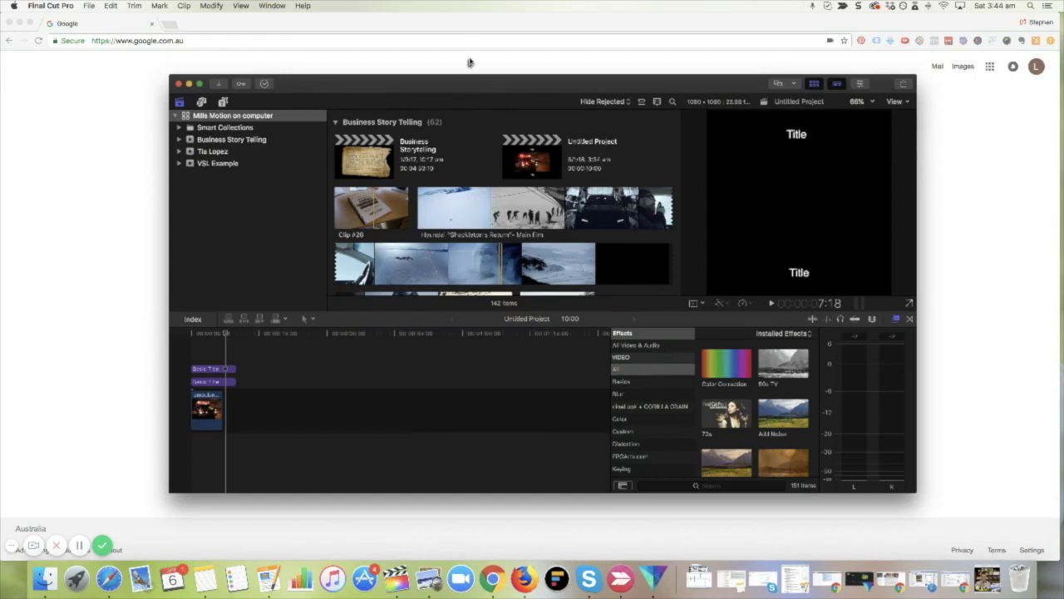
Enlarge the Final Cut Pro window and start a new project in the main library
left_click_drag(462, 93, 307, 35)
left_click_drag(755, 441, 1050, 550)
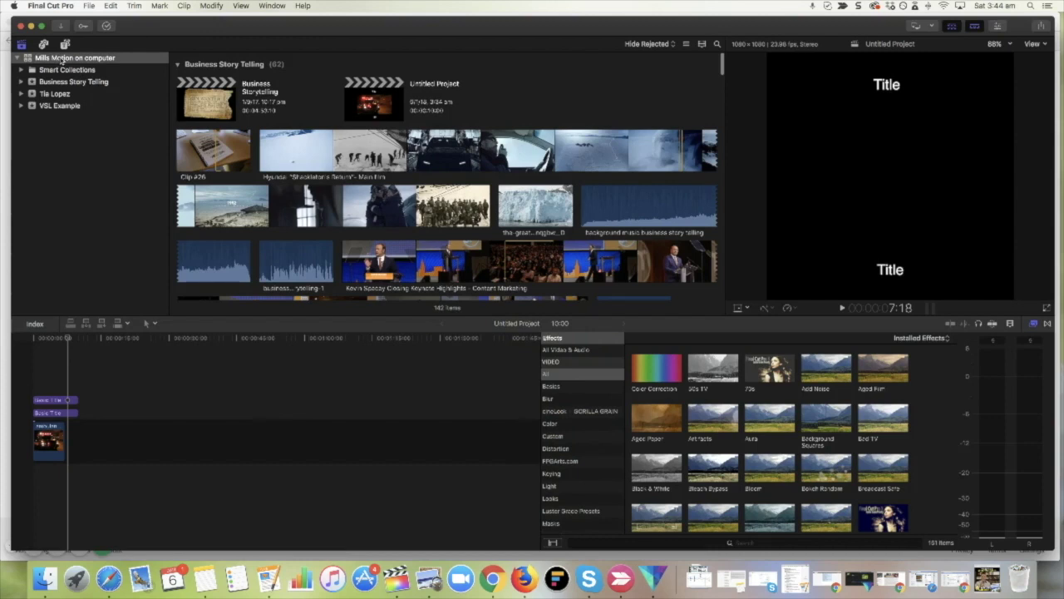
left_click(55, 60)
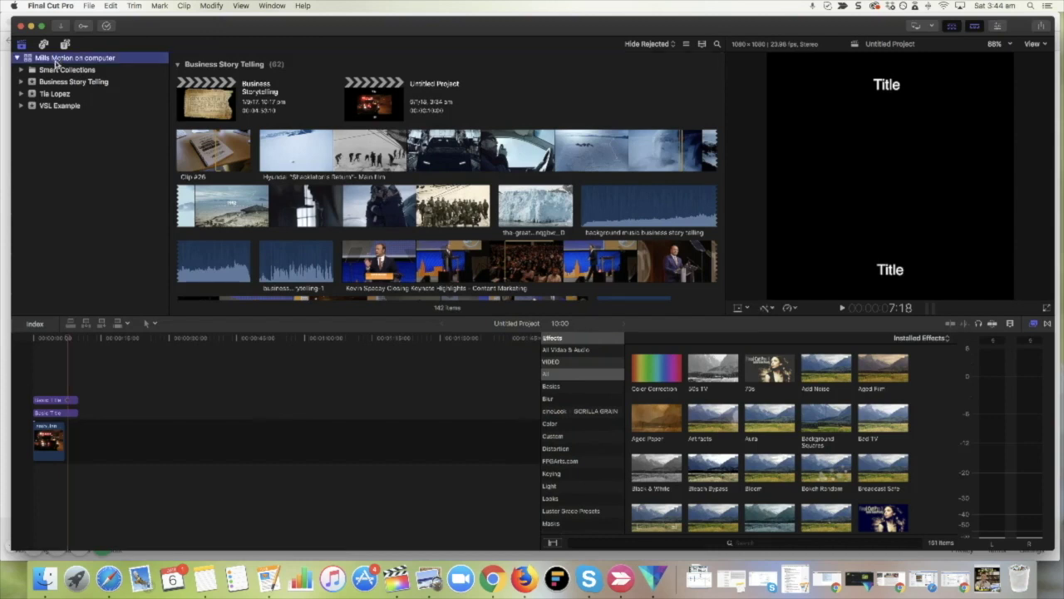
left_click(89, 6)
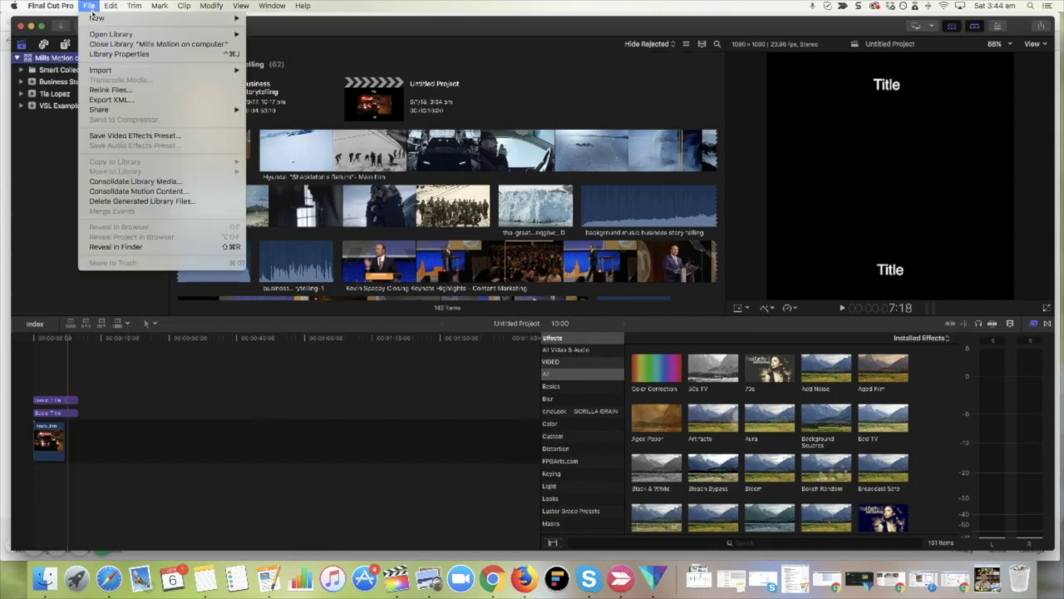
mouse_move(98, 18)
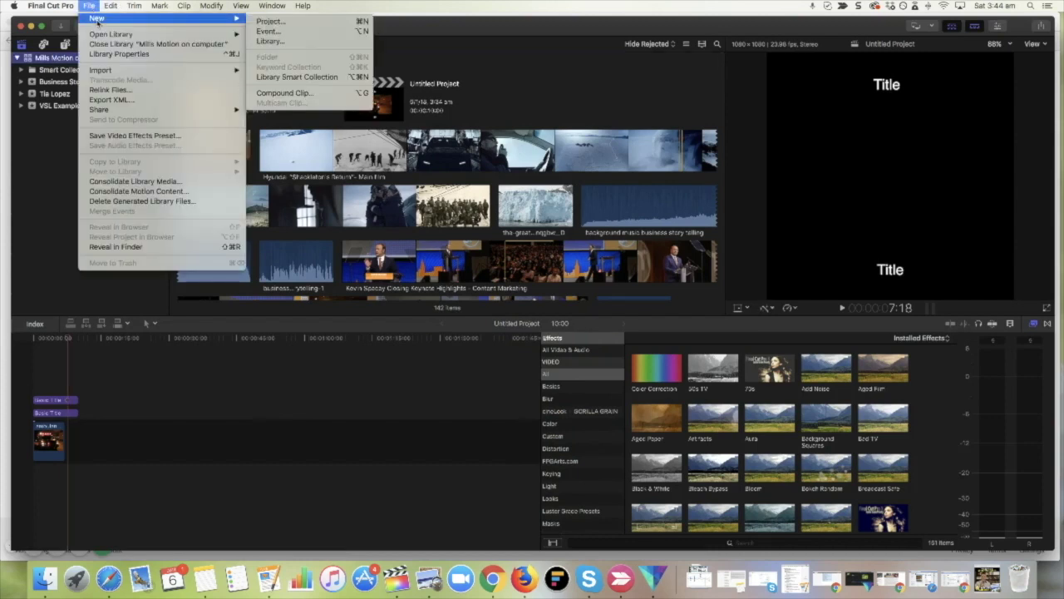
left_click(298, 21)
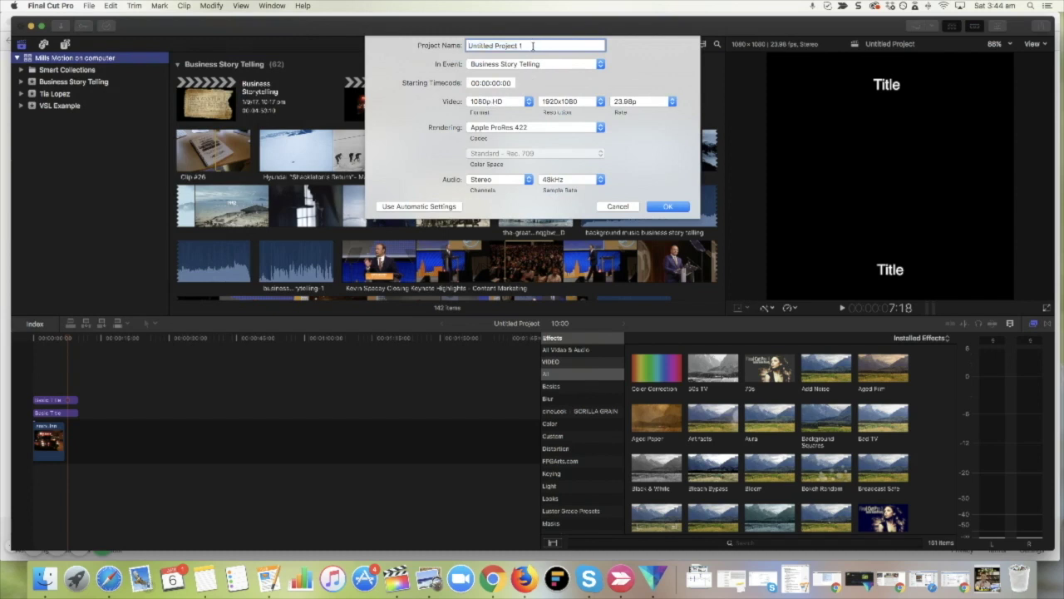
Name the project 'Square video', set a Custom 1080 × 1080 video format, and create it
type("Square video")
left_click(501, 101)
left_click(501, 102)
left_click(499, 102)
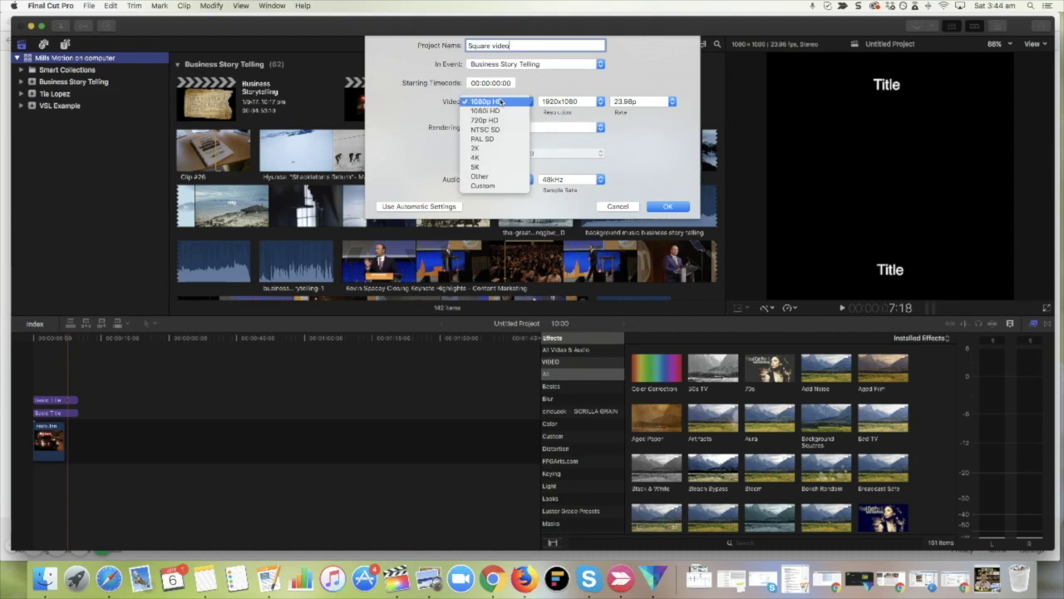
left_click(503, 187)
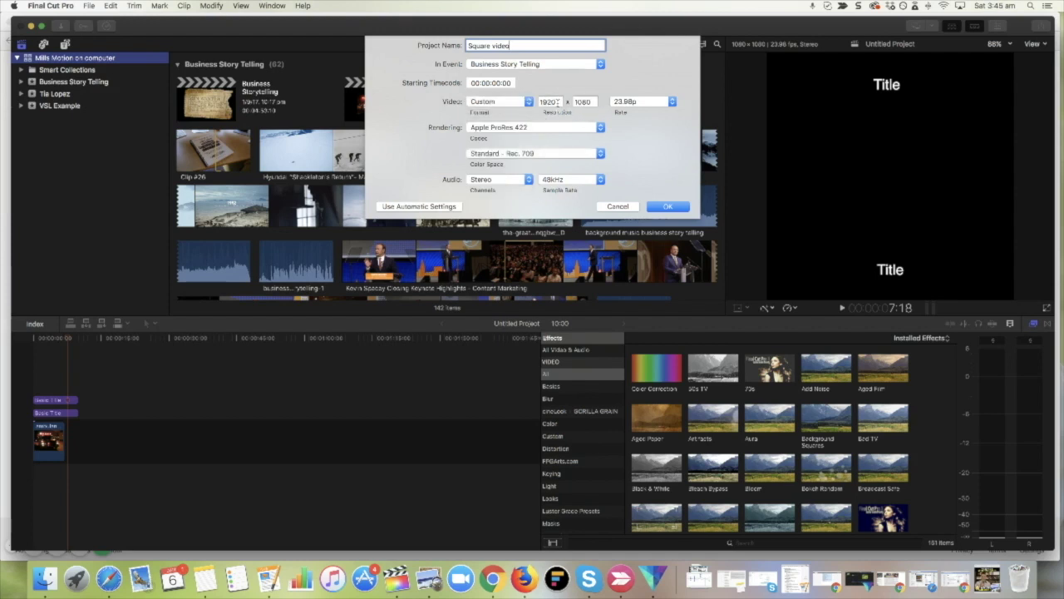
left_click_drag(543, 101, 566, 102)
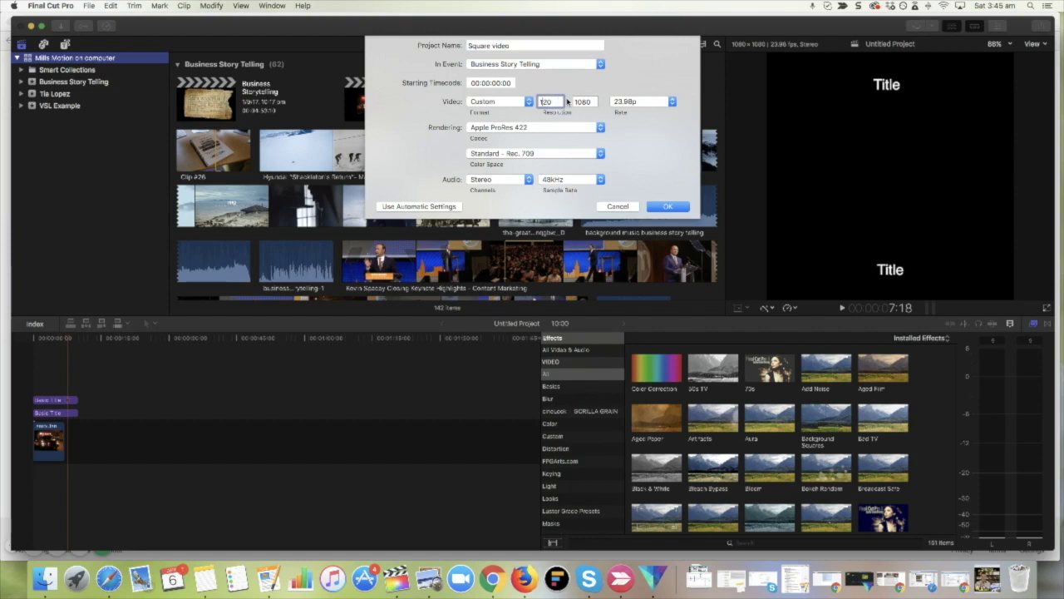
type("0")
key("Delete")
type("80")
left_click(677, 208)
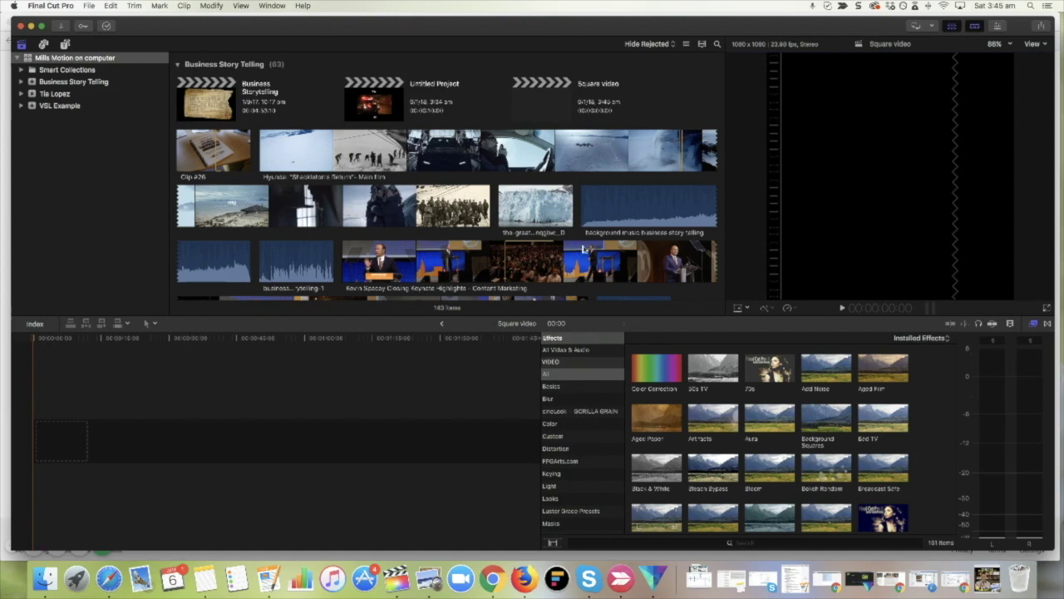
Drag the night-street clip of the man with a tablet into the empty Square video timeline
scroll(585, 249, "down", 8)
scroll(386, 266, "up", 5)
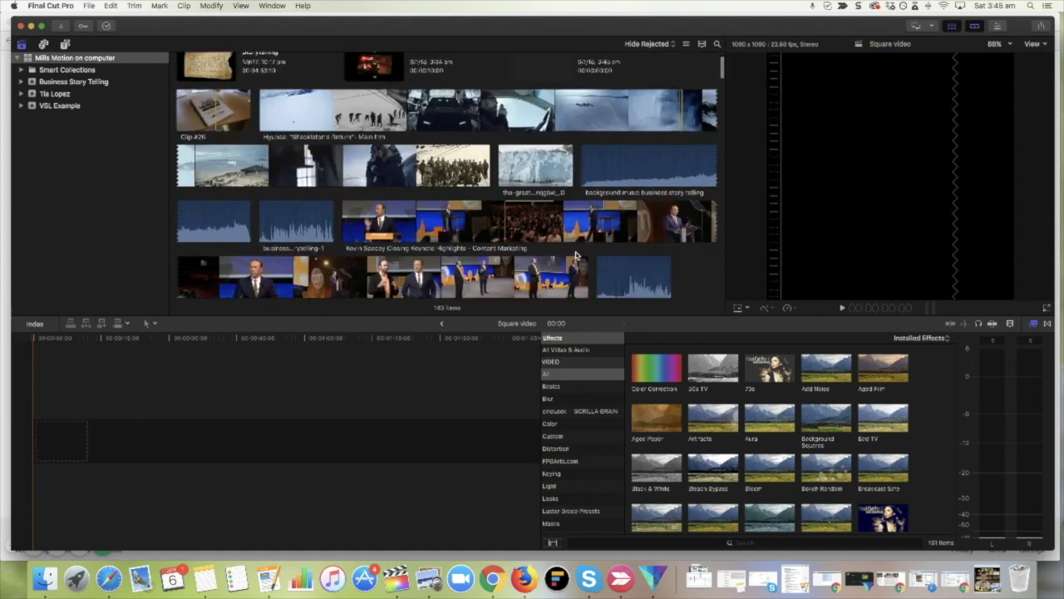
scroll(395, 216, "down", 7)
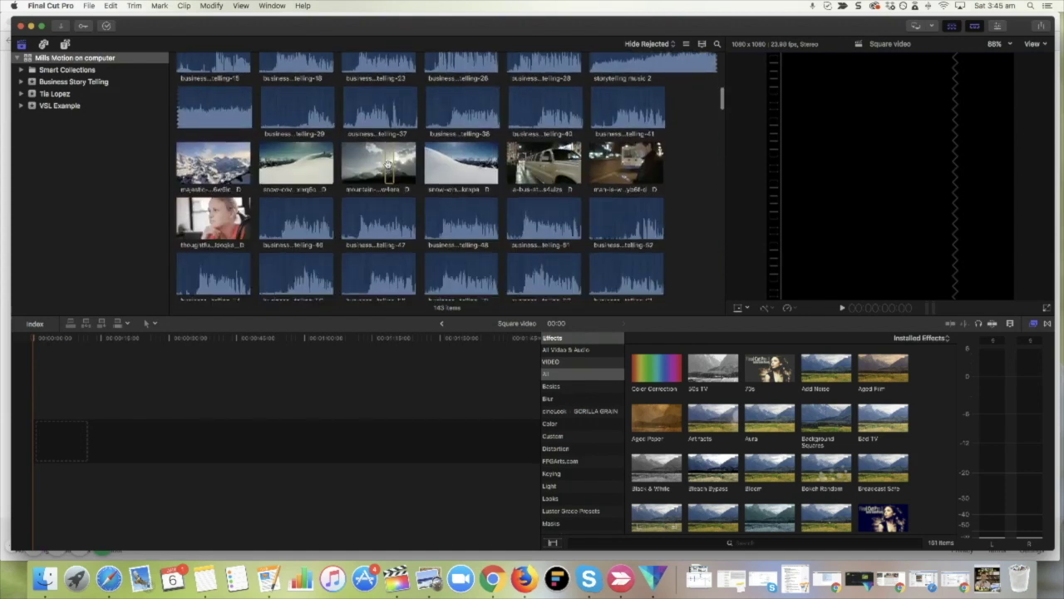
left_click(388, 166)
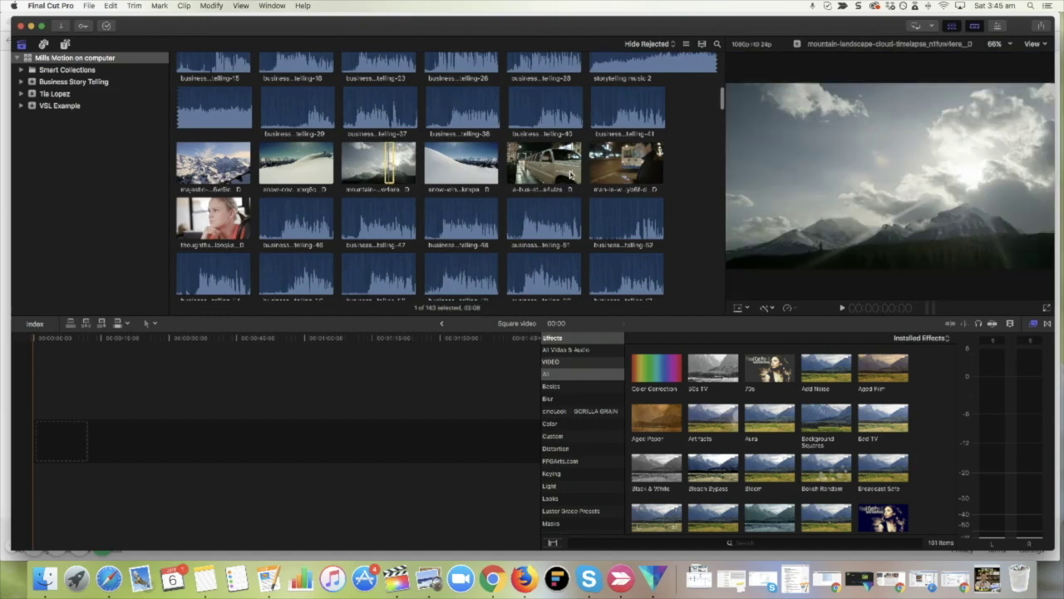
left_click(619, 172)
left_click_drag(627, 166, 83, 449)
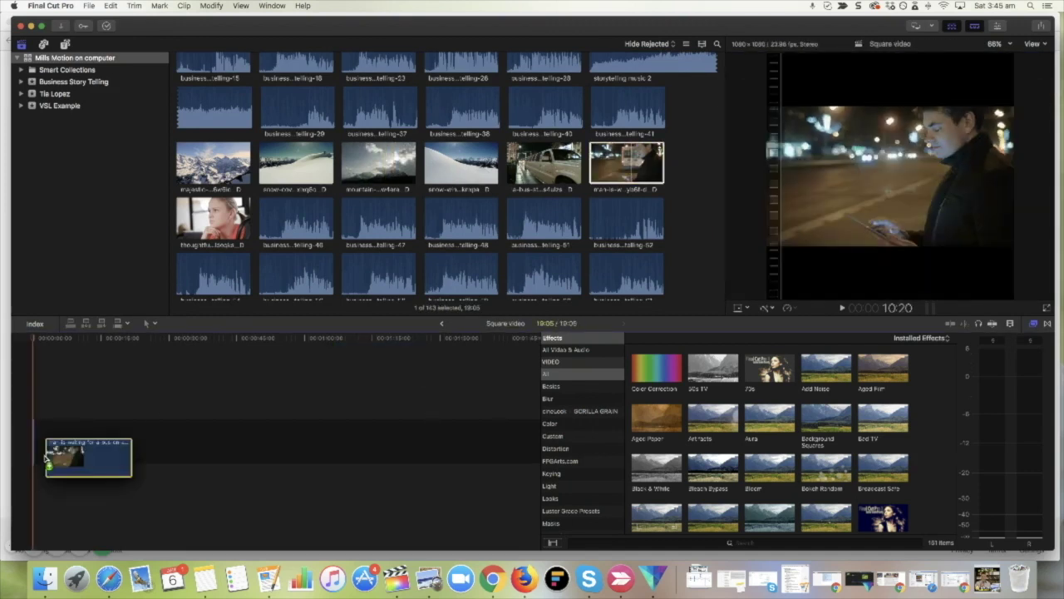
left_click(74, 339)
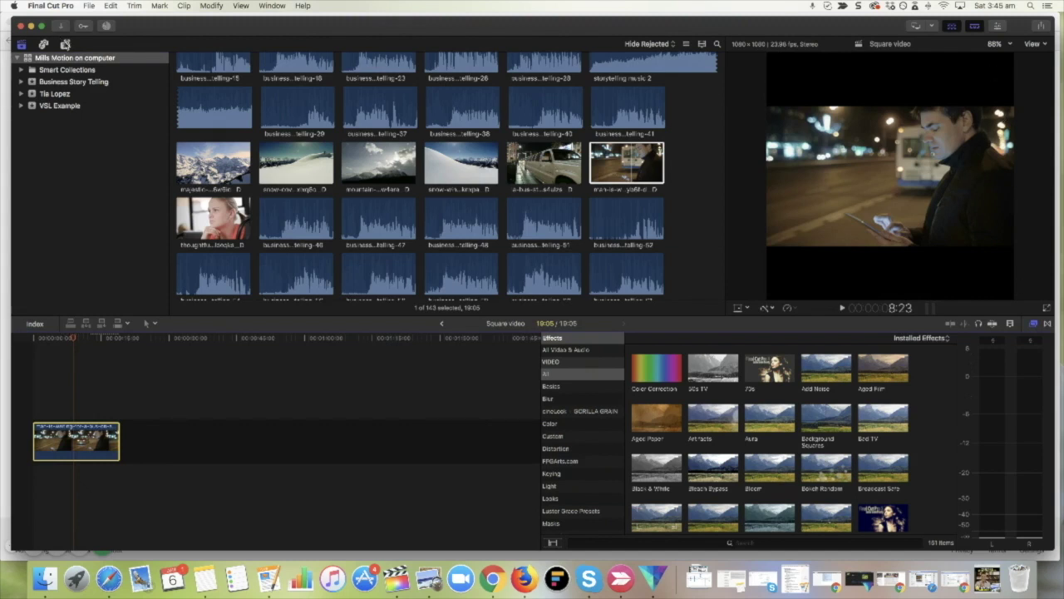
left_click(65, 44)
Add a Basic Title above the clip and move its text to the top of the frame
left_click(64, 44)
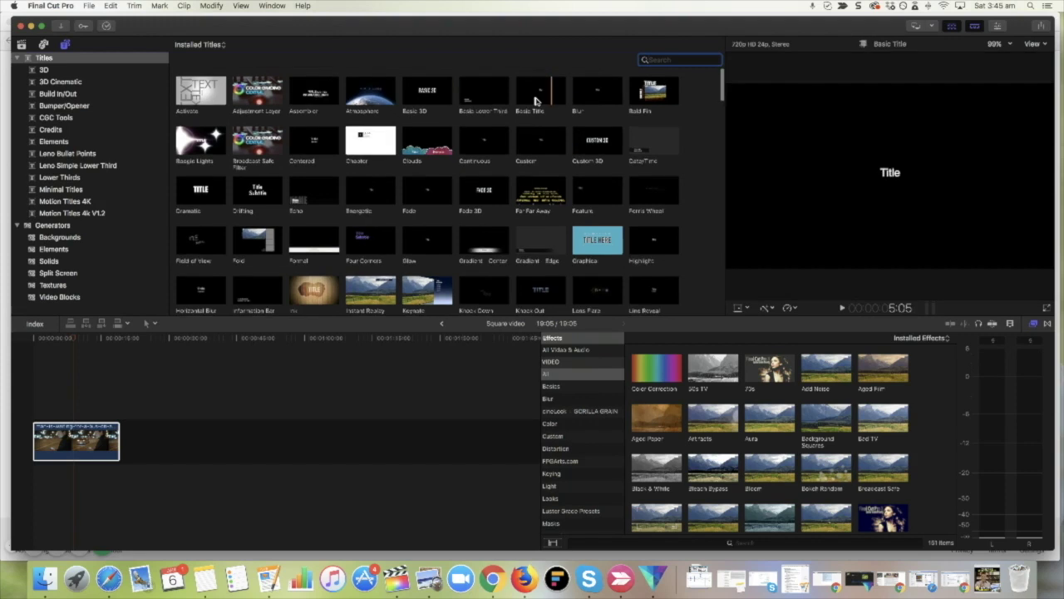
left_click_drag(537, 103, 120, 414)
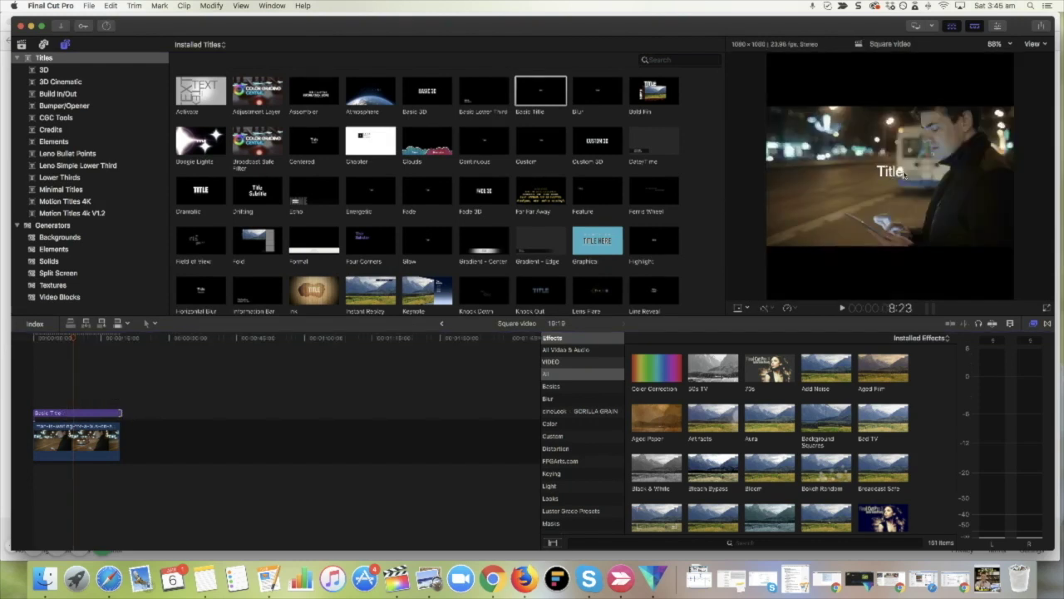
left_click(89, 414)
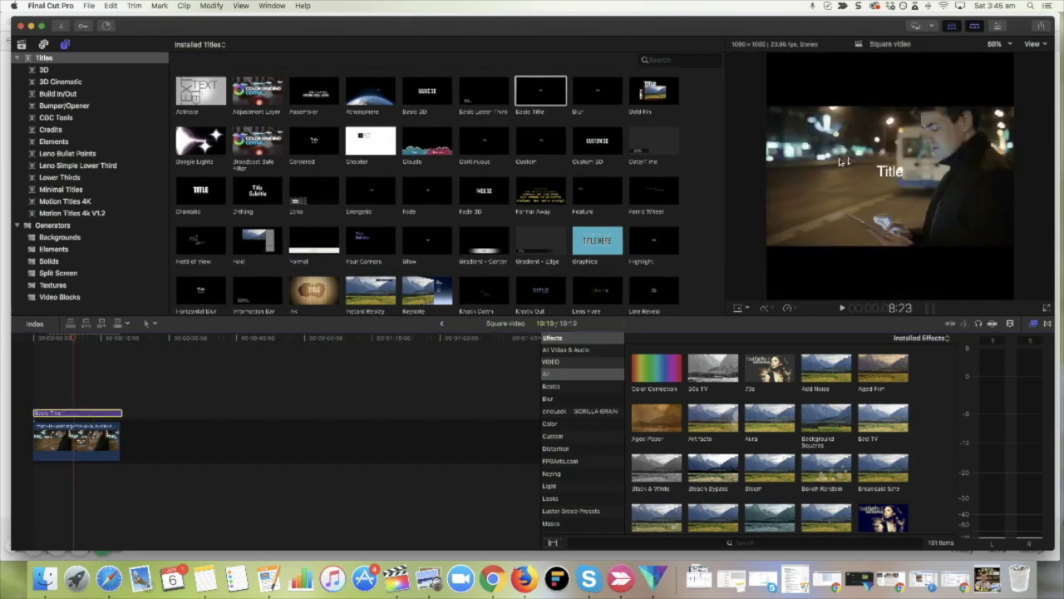
left_click_drag(896, 178, 893, 94)
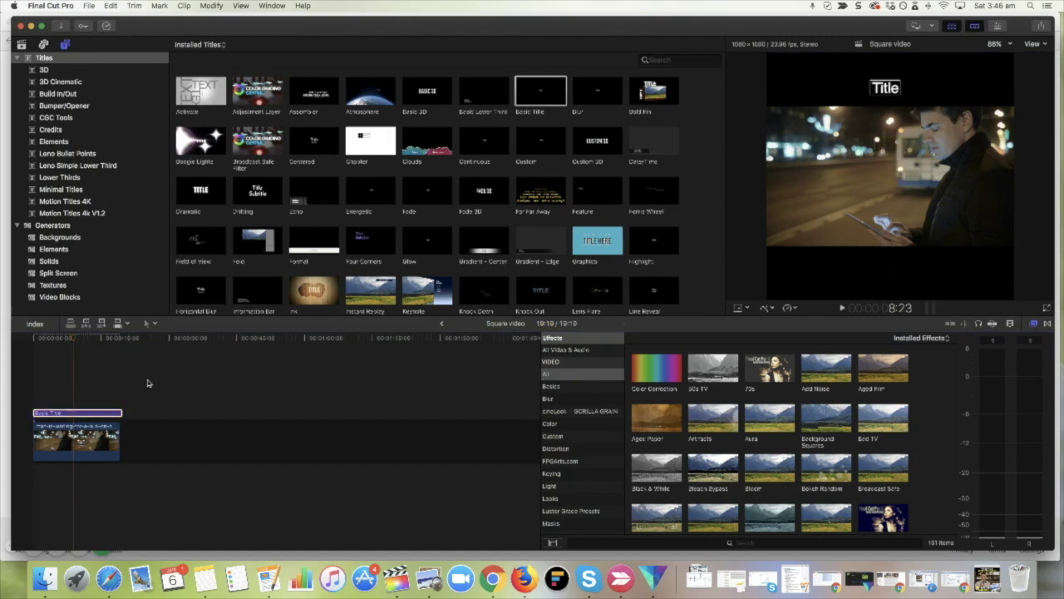
Paste a second Basic Title aligned to the clip start, move it to the bottom, and begin editing text
left_click(95, 414)
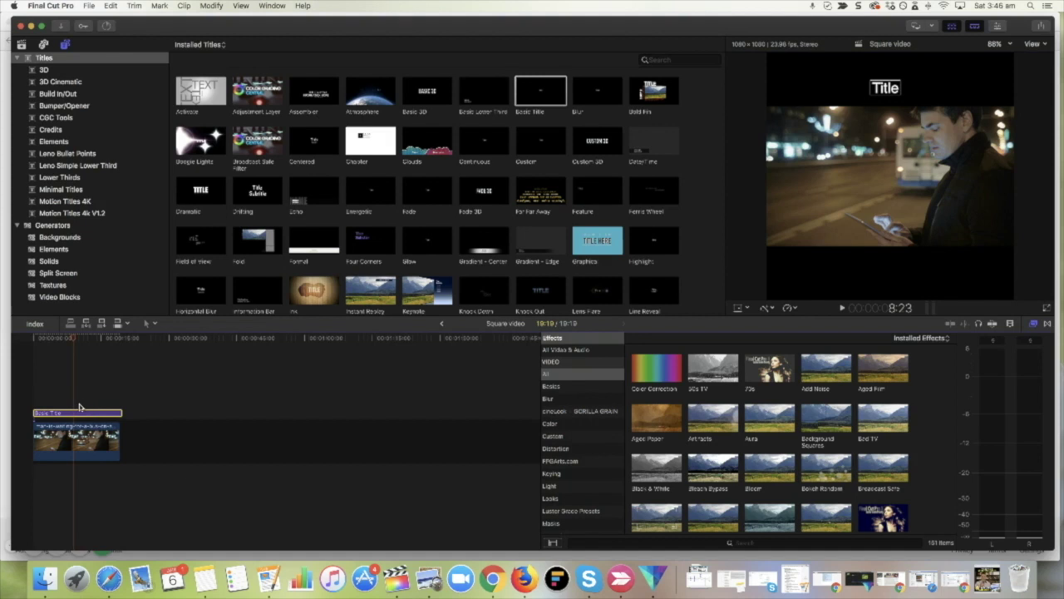
key("super+v")
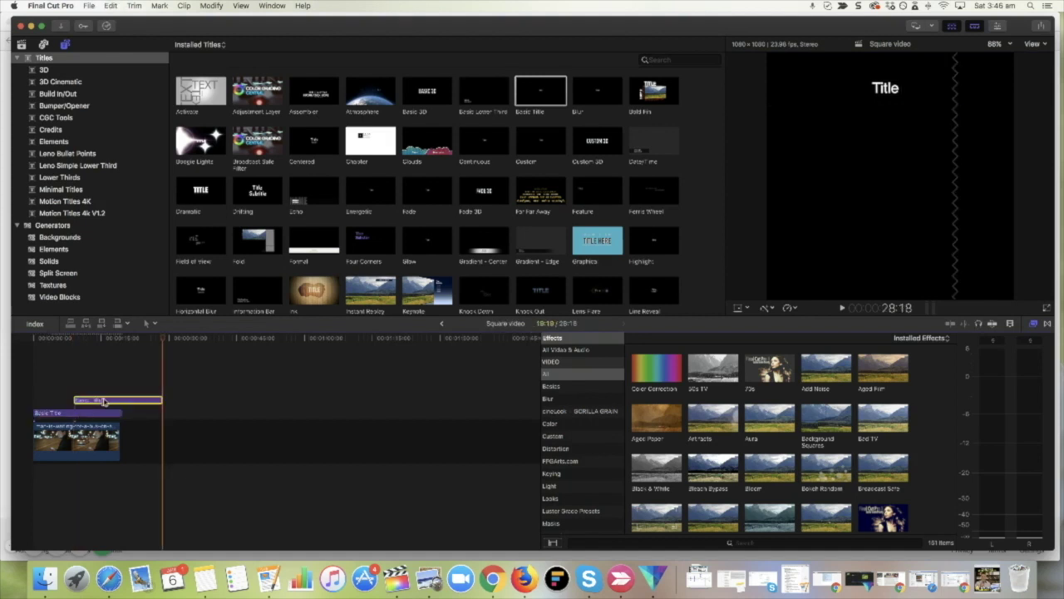
left_click_drag(103, 402, 62, 402)
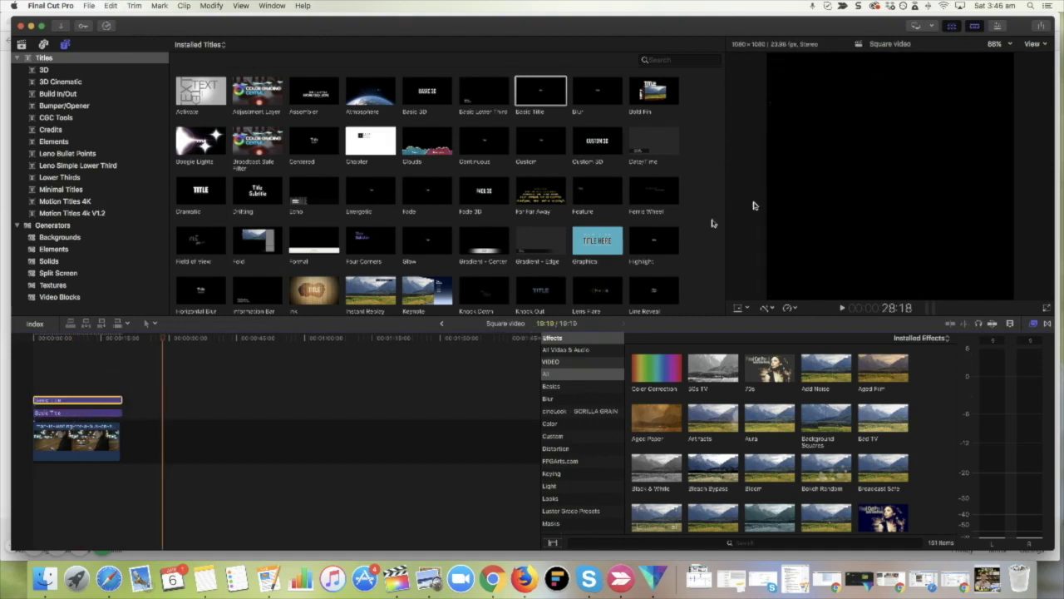
left_click(86, 341)
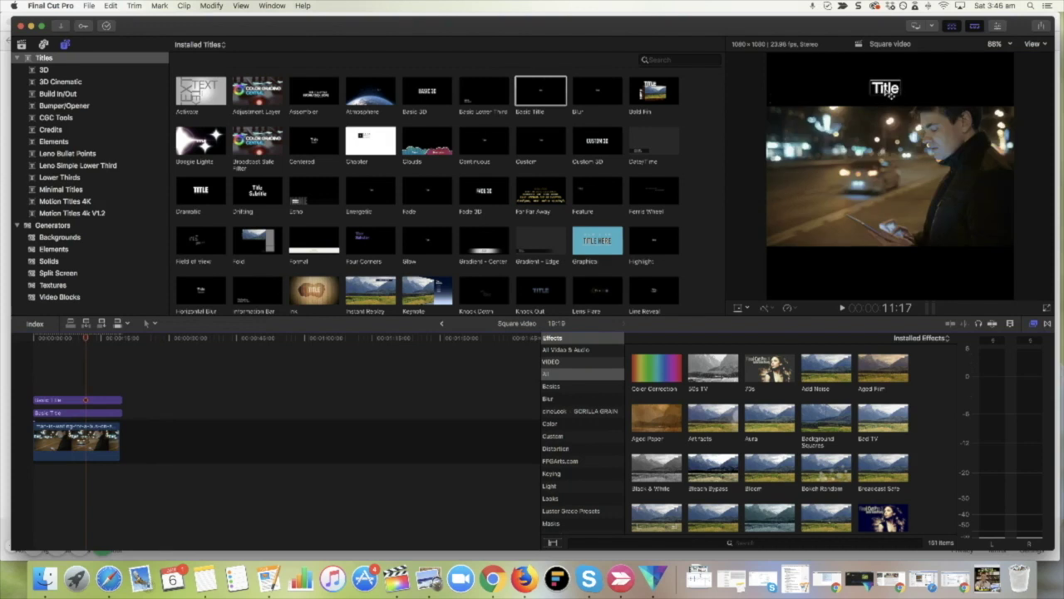
left_click_drag(888, 93, 897, 278)
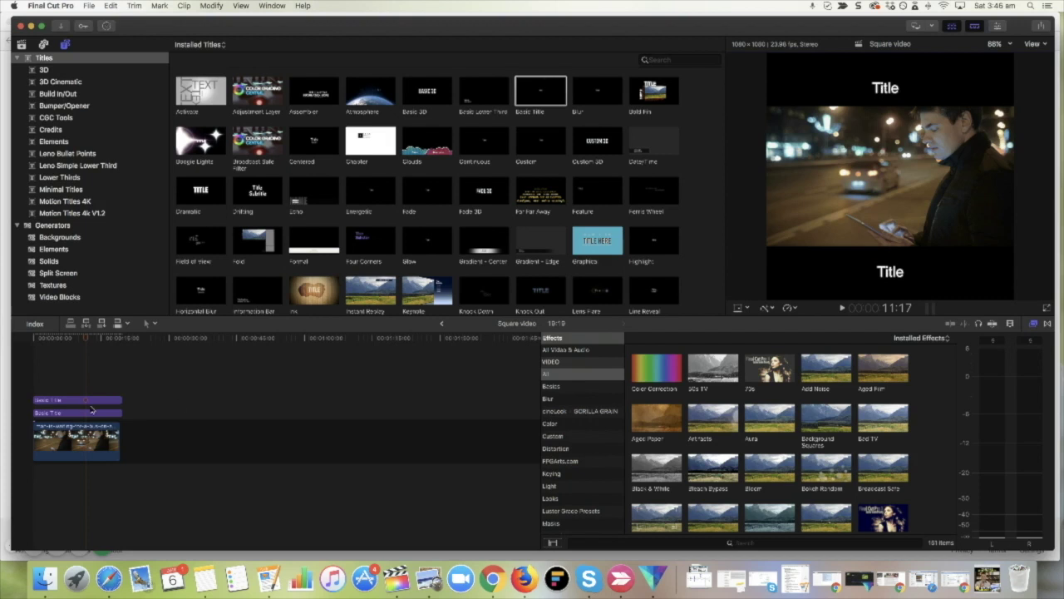
left_click(92, 413)
double_click(92, 414)
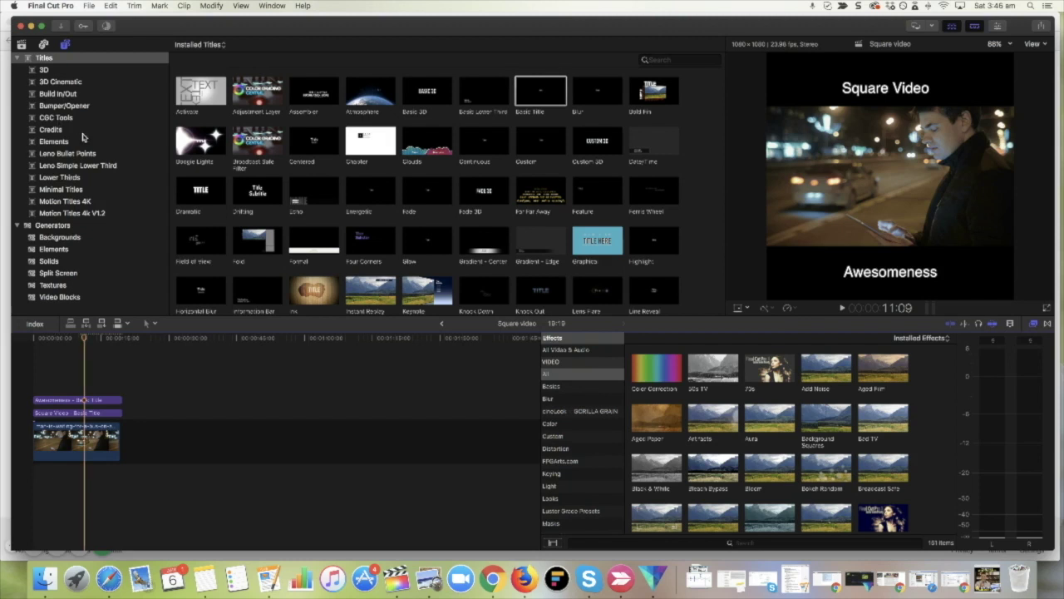
left_click(87, 6)
mouse_move(145, 111)
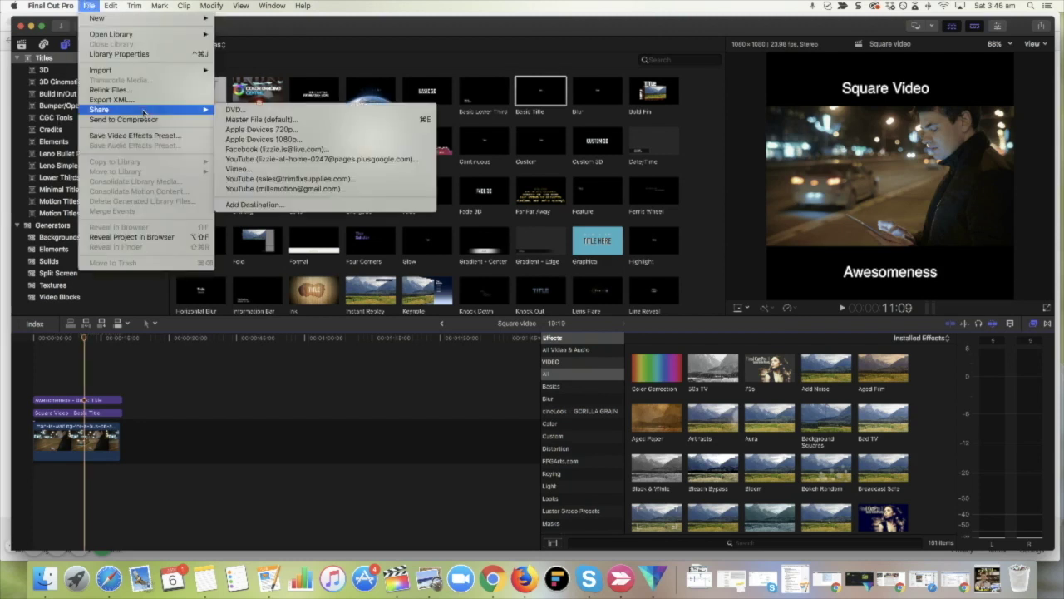
left_click(273, 120)
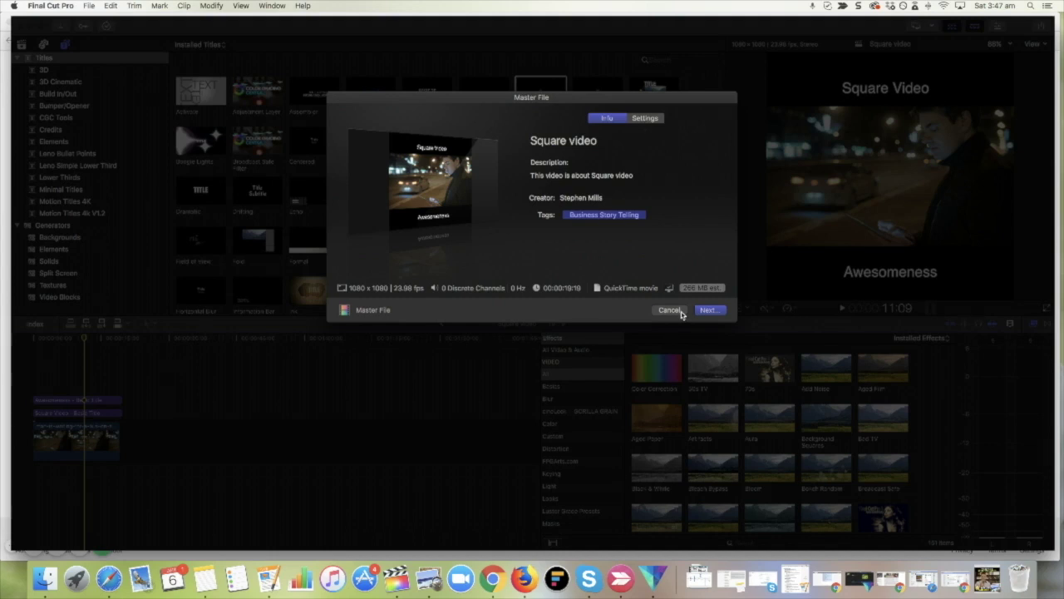
left_click(669, 310)
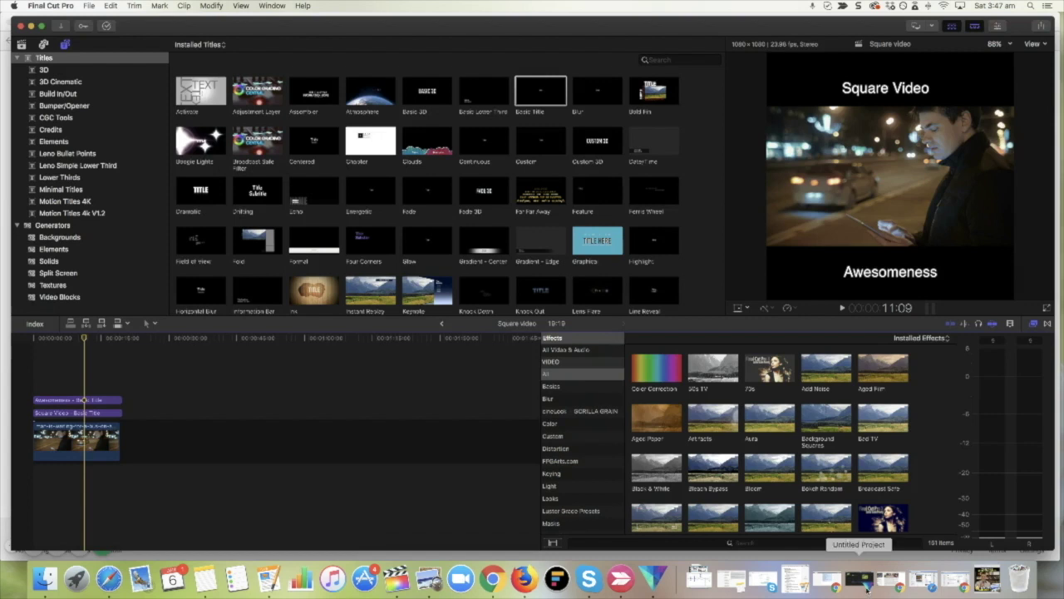
left_click(866, 588)
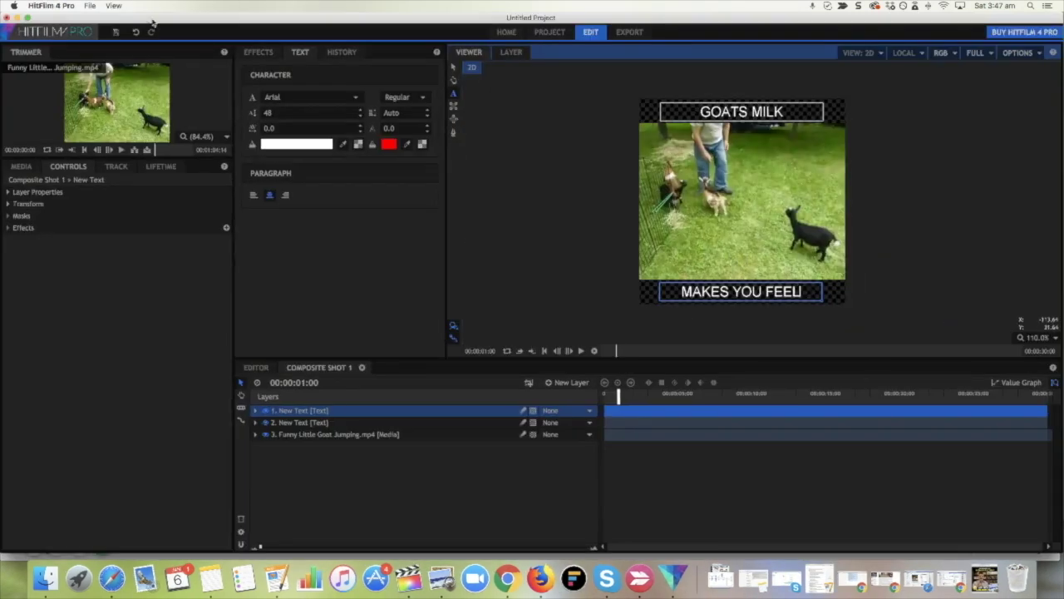
Start a new project from 720p HD @ 30 fps, changed to Custom 720 × 720, and begin compositing
left_click(89, 6)
left_click(97, 17)
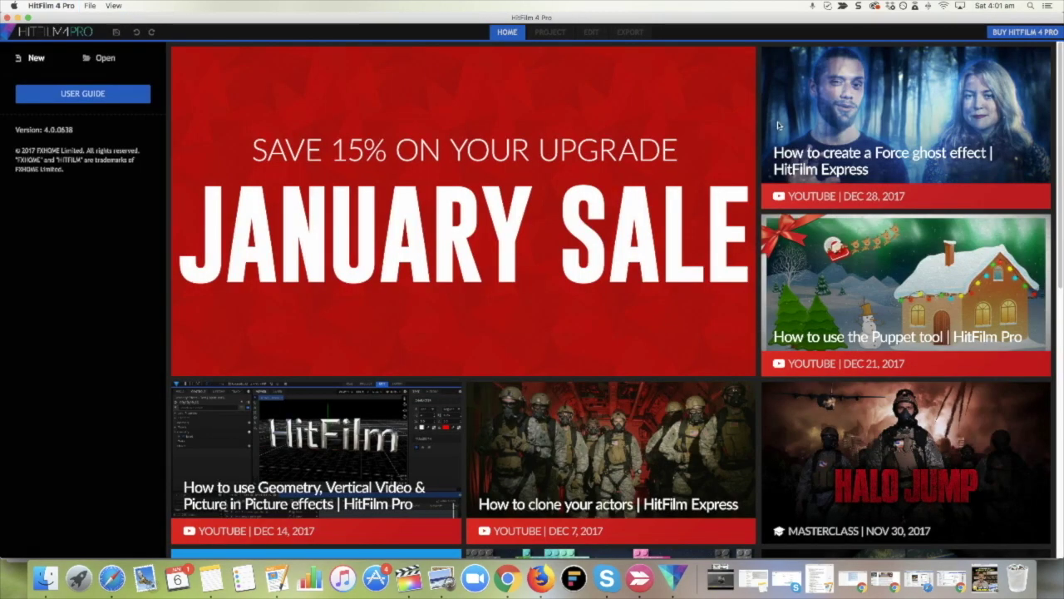
key("super+n")
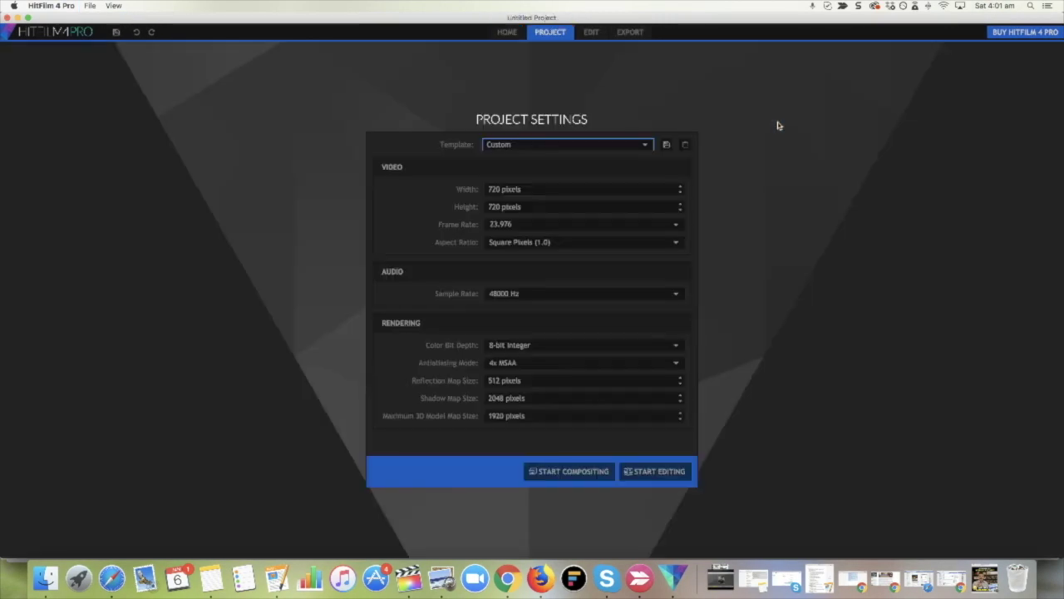
left_click(639, 145)
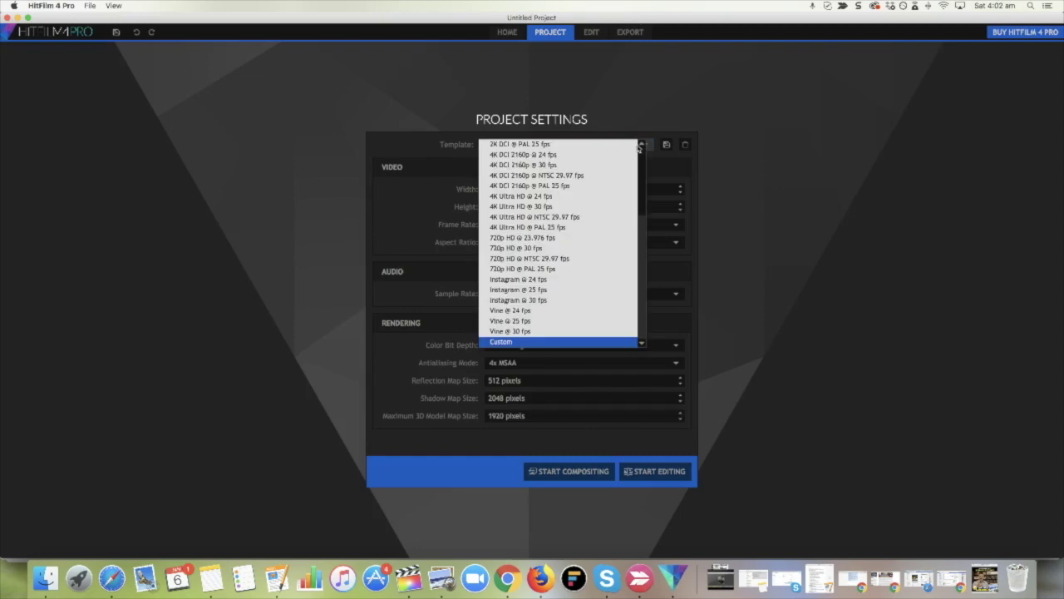
left_click(571, 250)
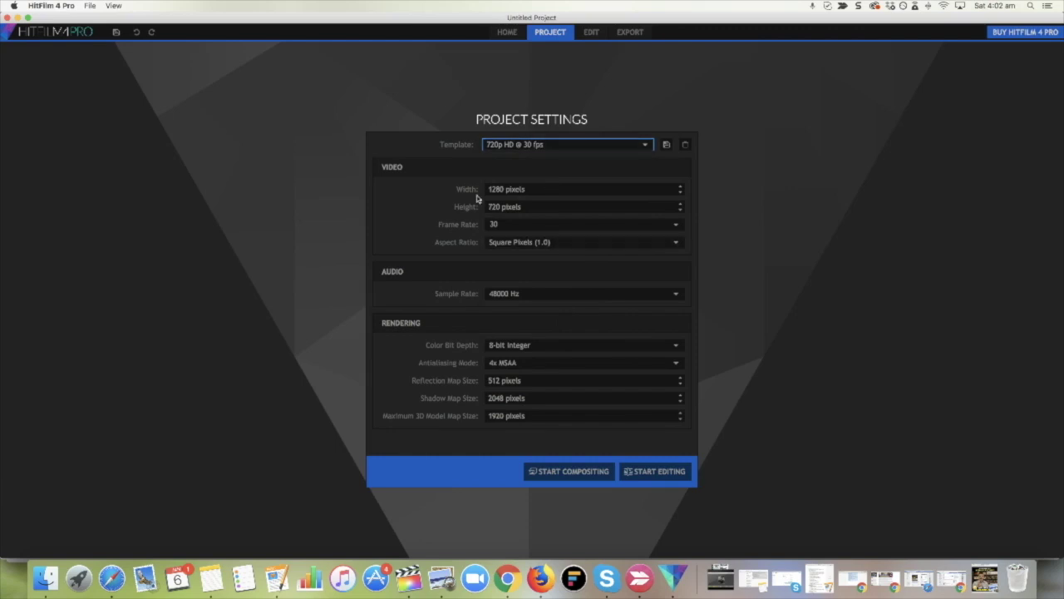
left_click(553, 147)
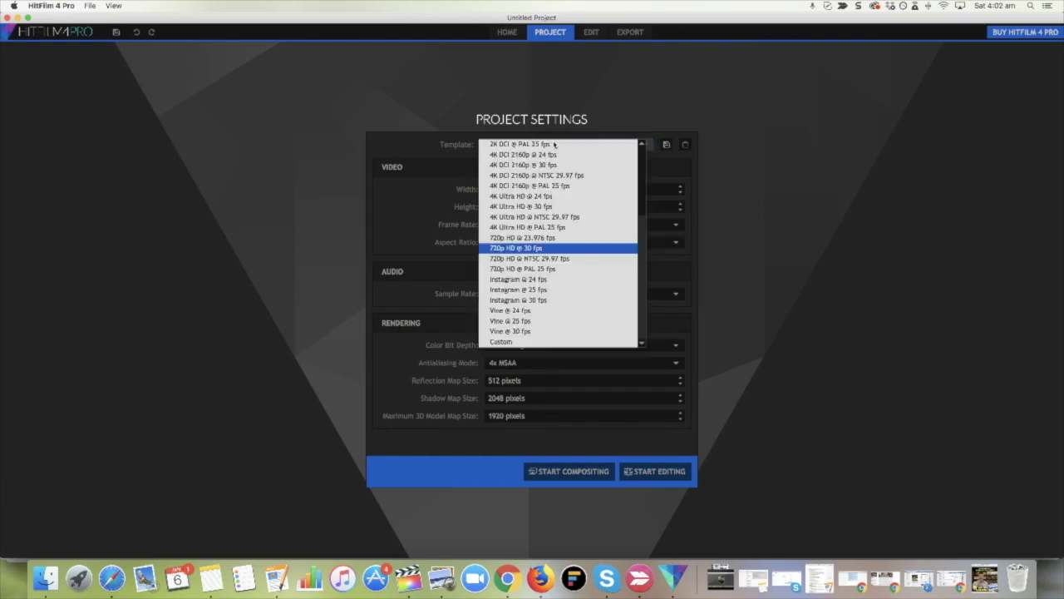
left_click(529, 343)
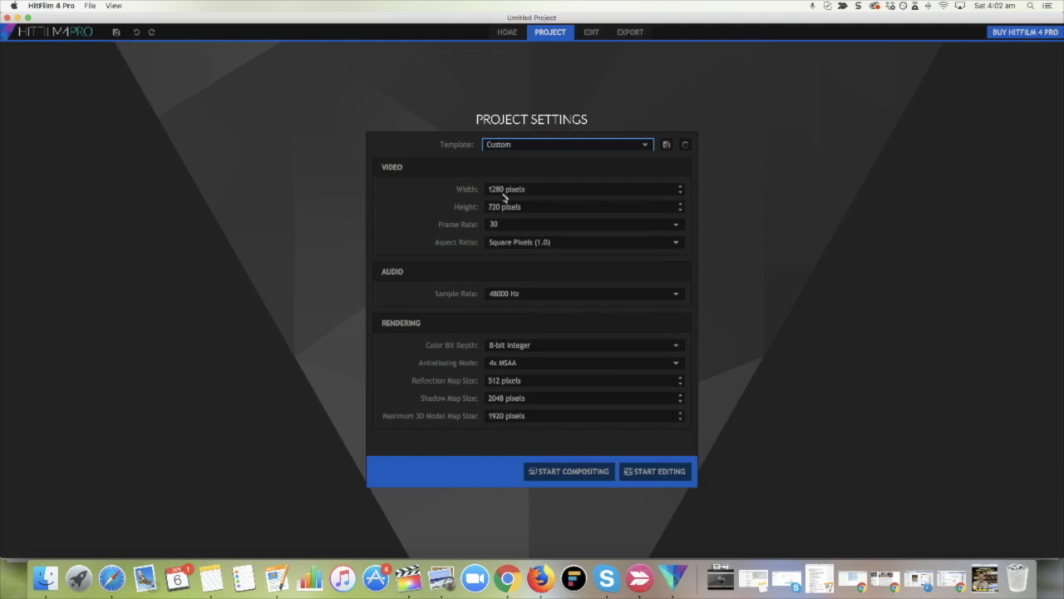
double_click(504, 188)
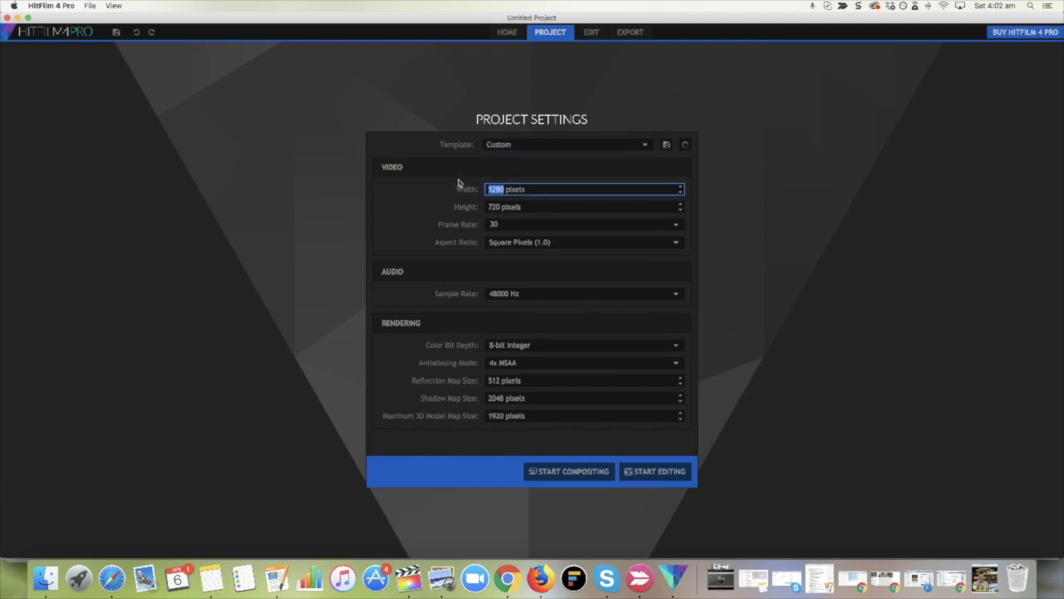
type("720")
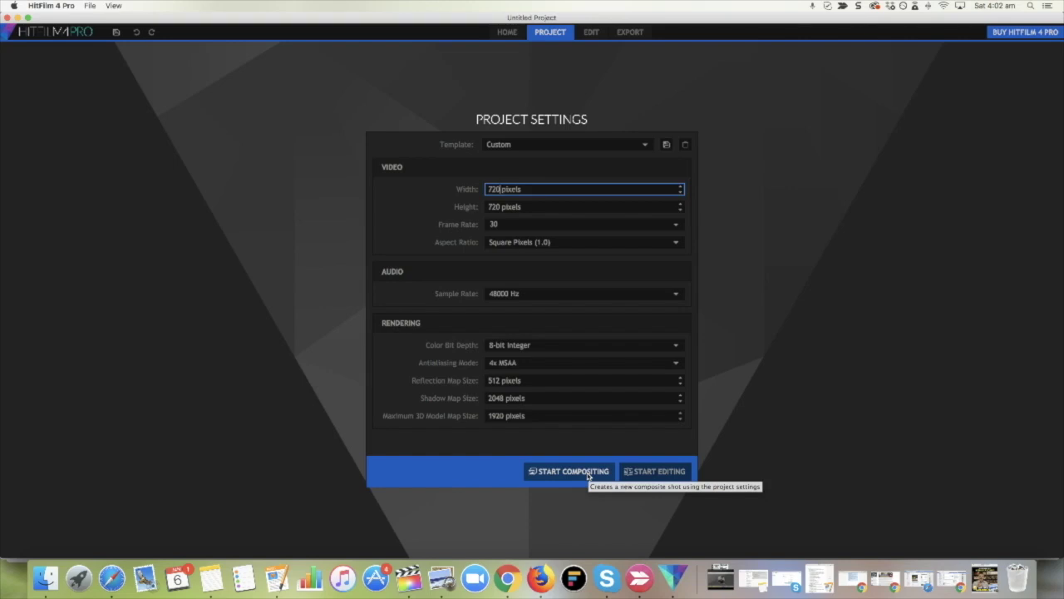
left_click(588, 471)
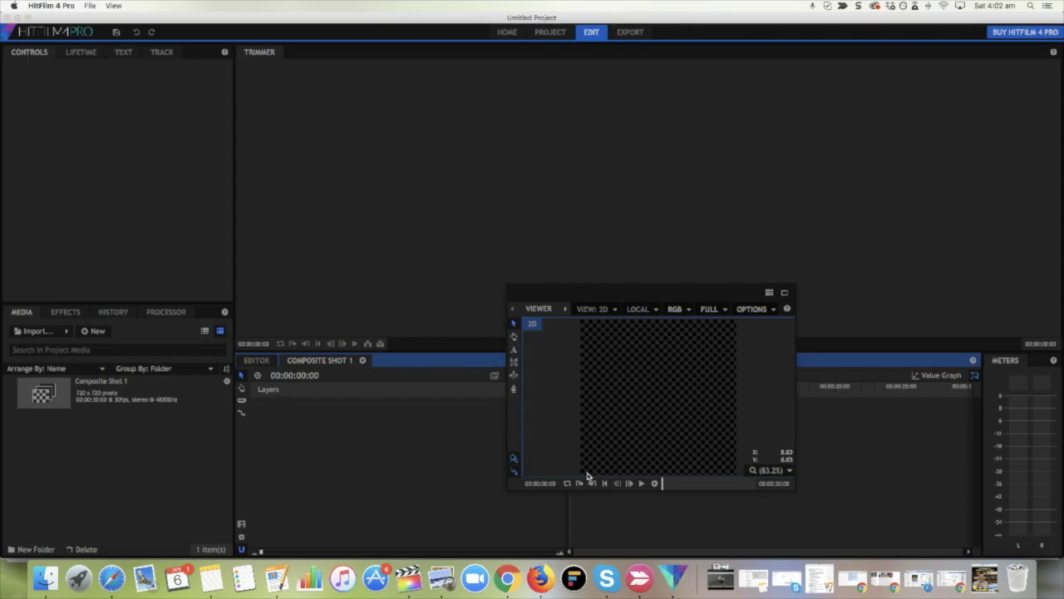
Raise the floating viewer panel, then switch the workspace to the Classic layout
left_click_drag(618, 290, 618, 150)
left_click(122, 7)
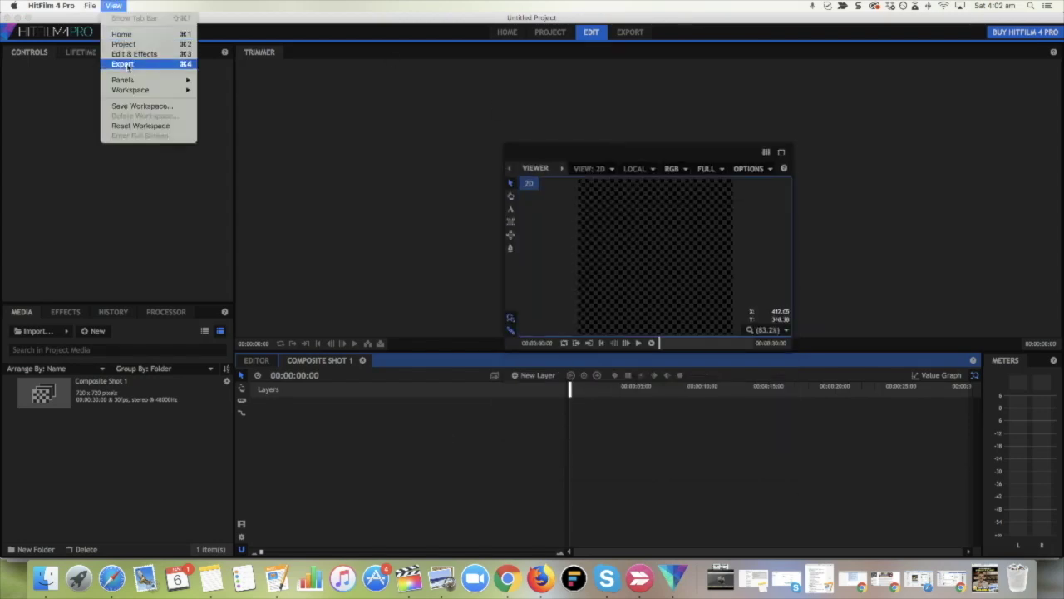
mouse_move(140, 93)
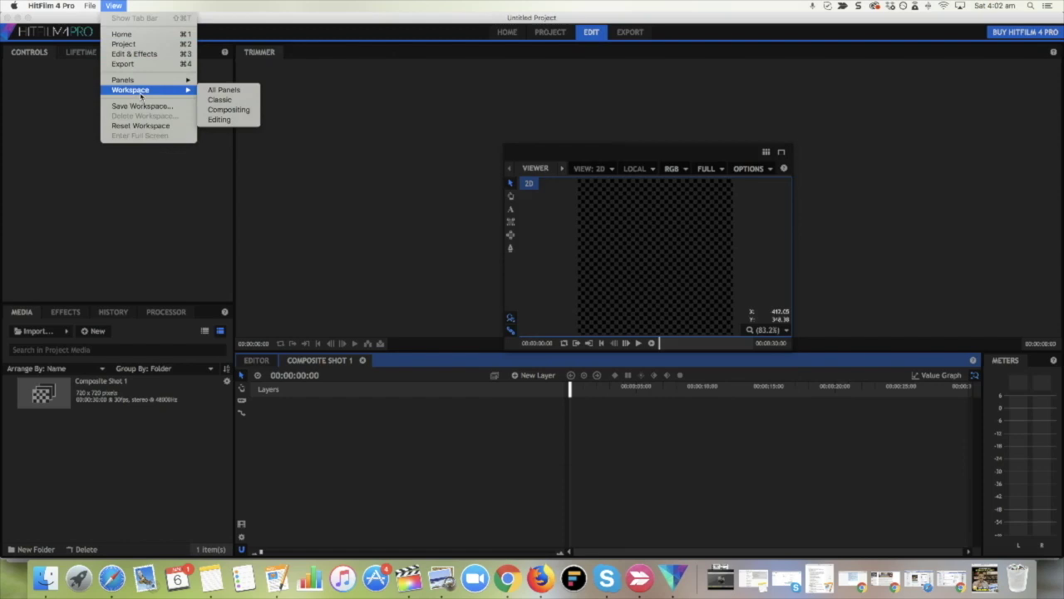
left_click(241, 107)
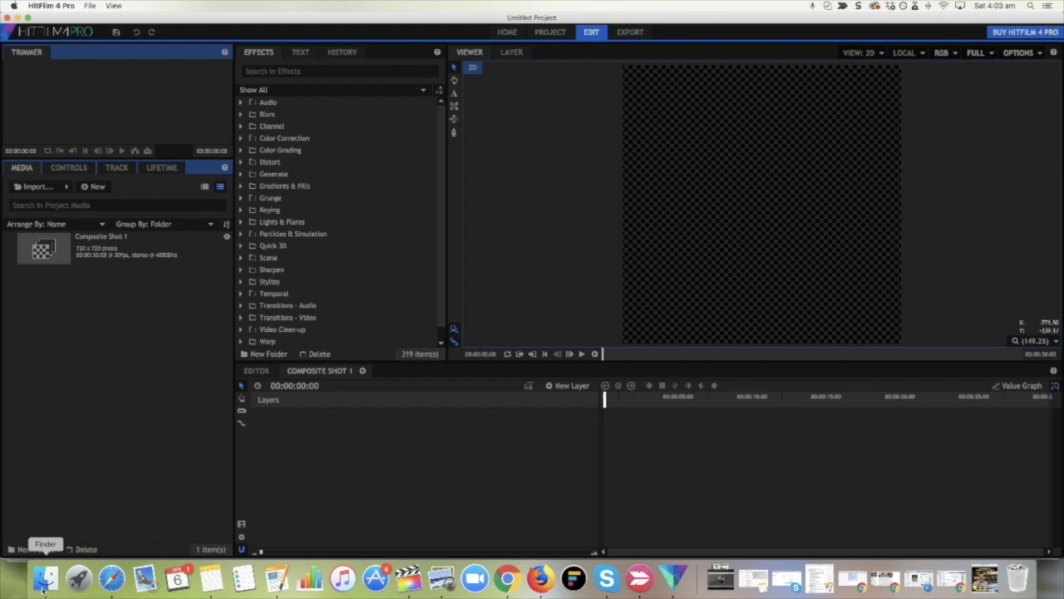
Drag Funny Little Goat Jumping.mp4 from Finder into HitFilm's media list and onto Composite Shot 1
left_click(44, 585)
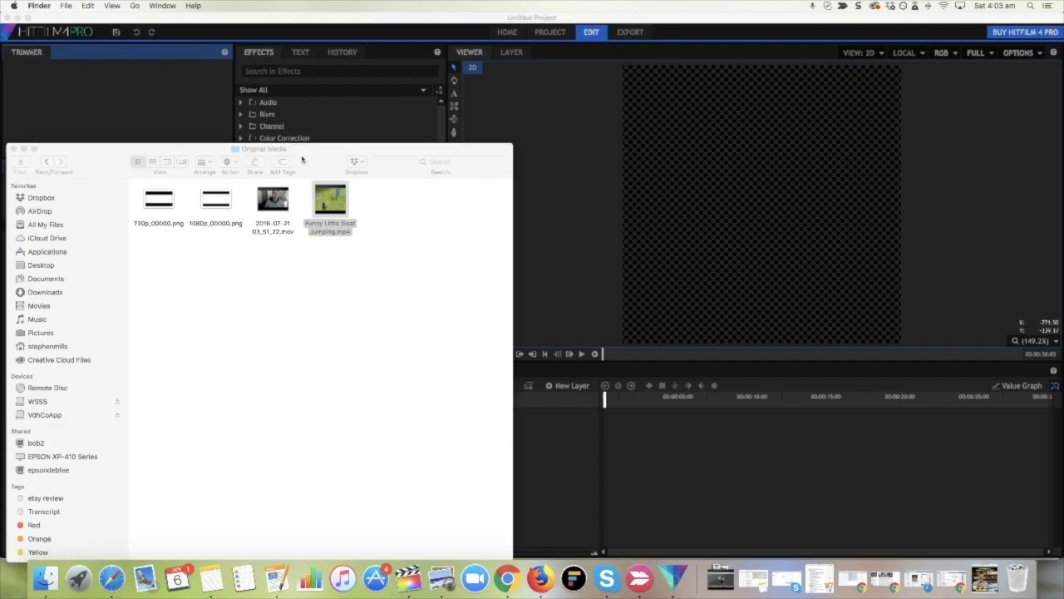
left_click_drag(303, 152, 472, 148)
left_click_drag(509, 205, 46, 366)
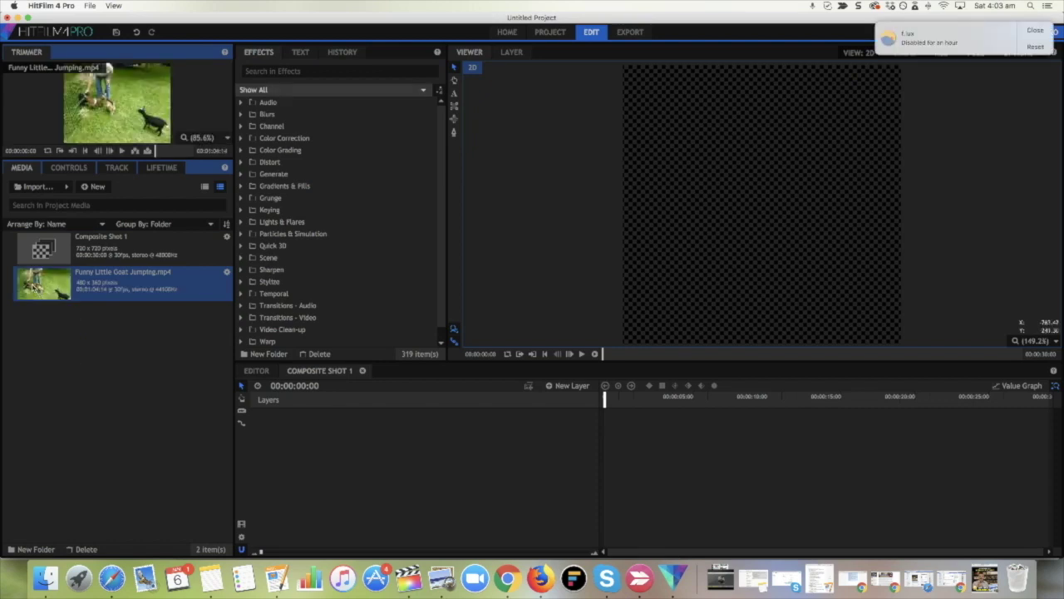
left_click_drag(33, 286, 316, 428)
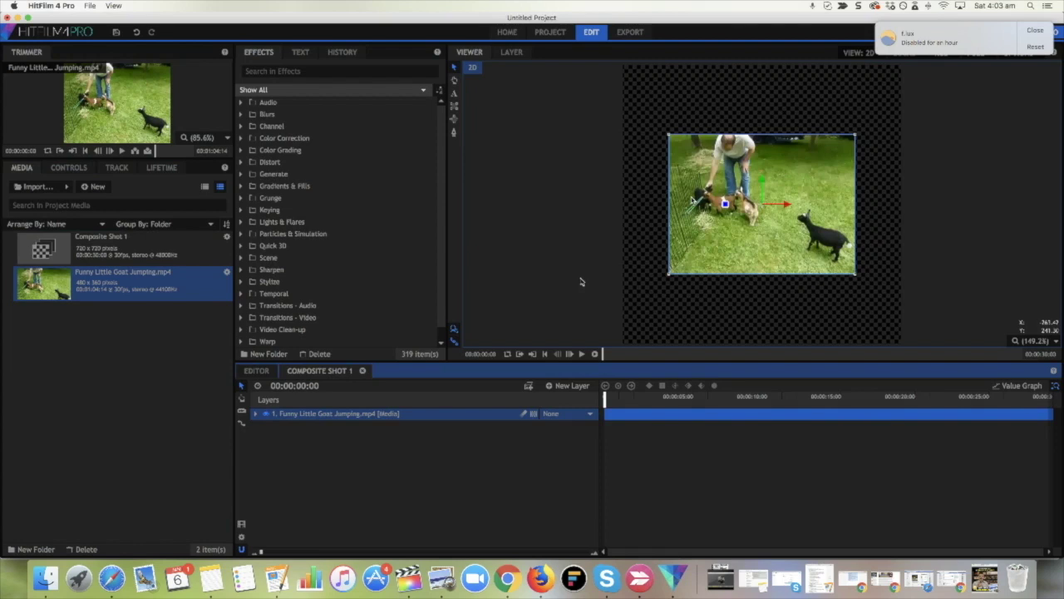
Set the goat layer's Transform Scale to 149%, then collapse and deselect the layer
left_click(1044, 32)
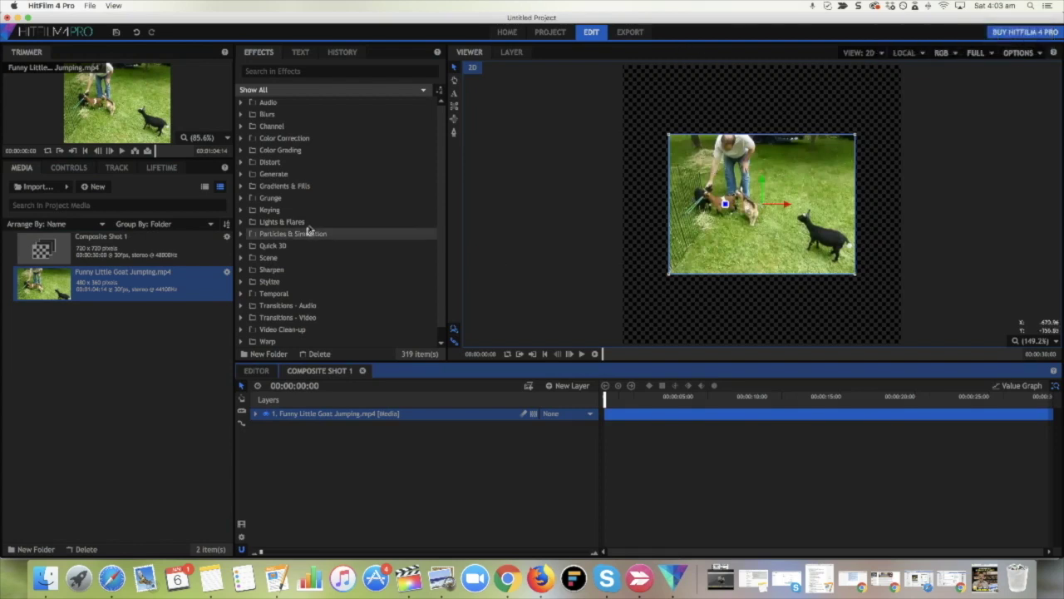
left_click(256, 415)
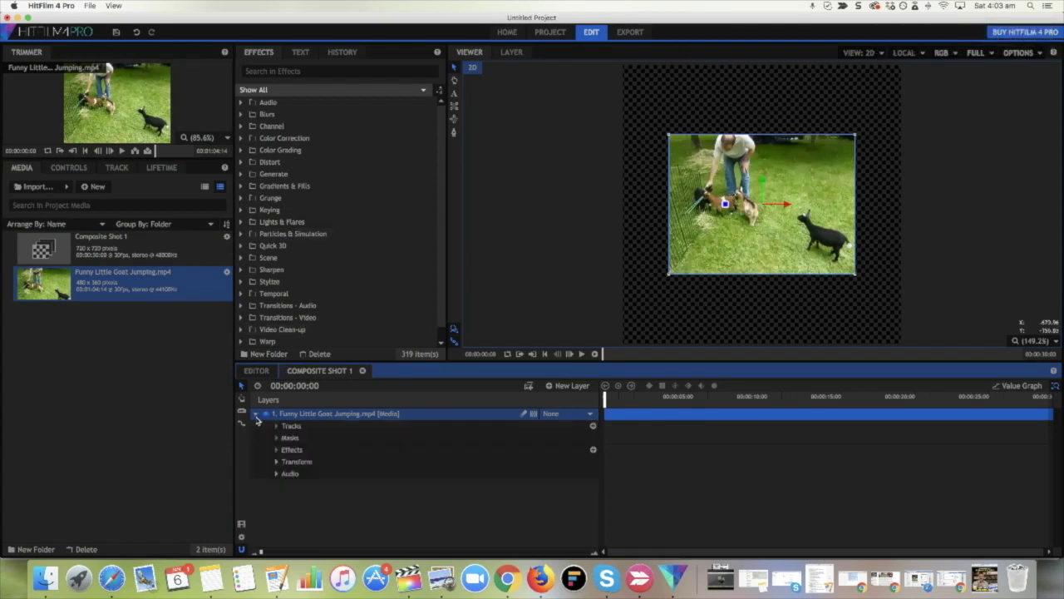
left_click(277, 464)
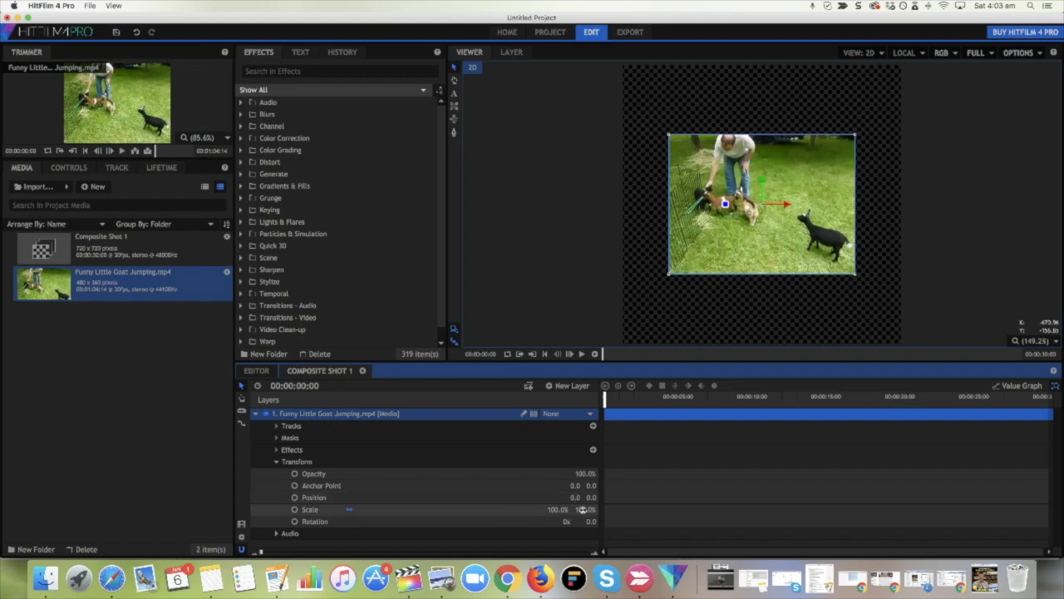
left_click_drag(586, 508, 627, 509)
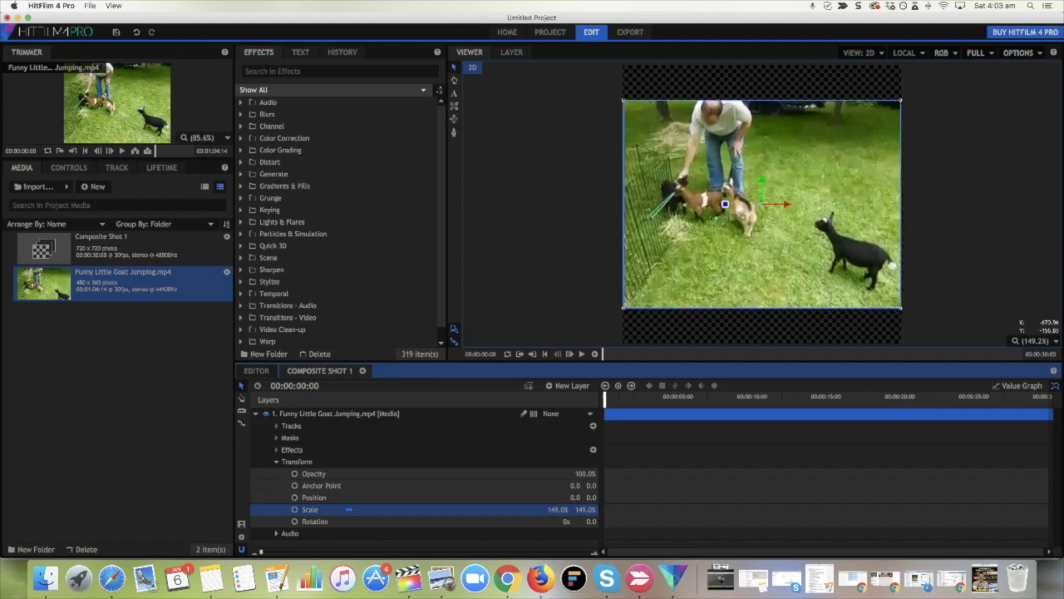
left_click(276, 461)
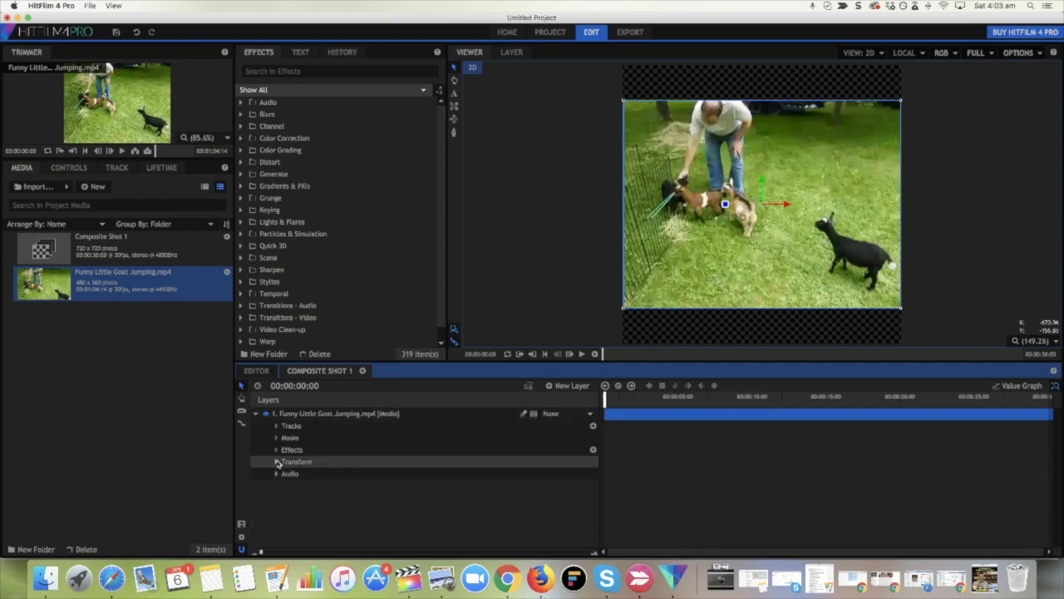
left_click(256, 413)
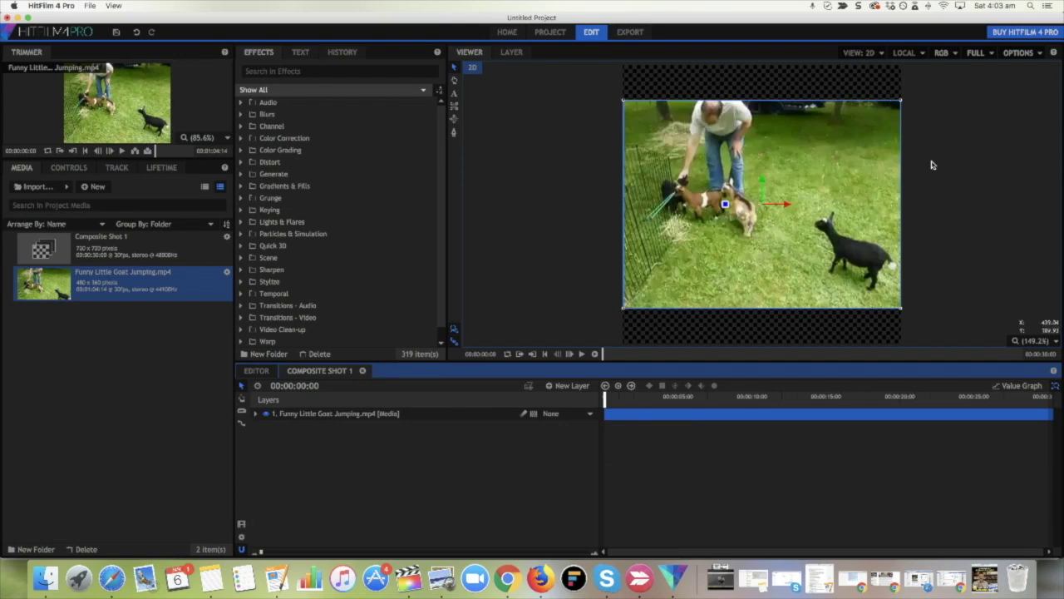
left_click(538, 461)
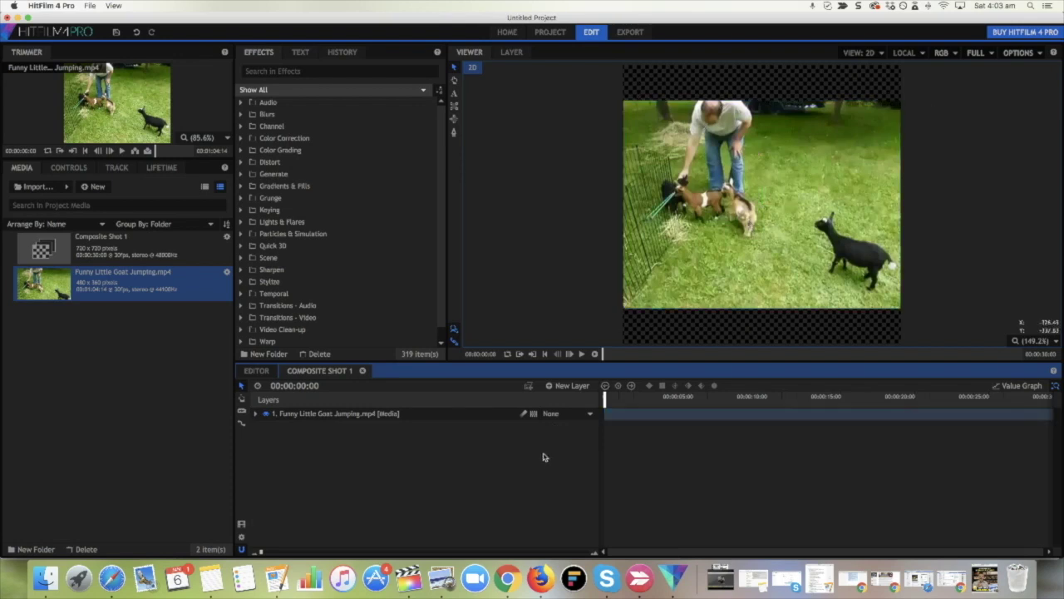
Draw a text box reading 'GOATS MILK' and move it into the top band of the frame
left_click(454, 96)
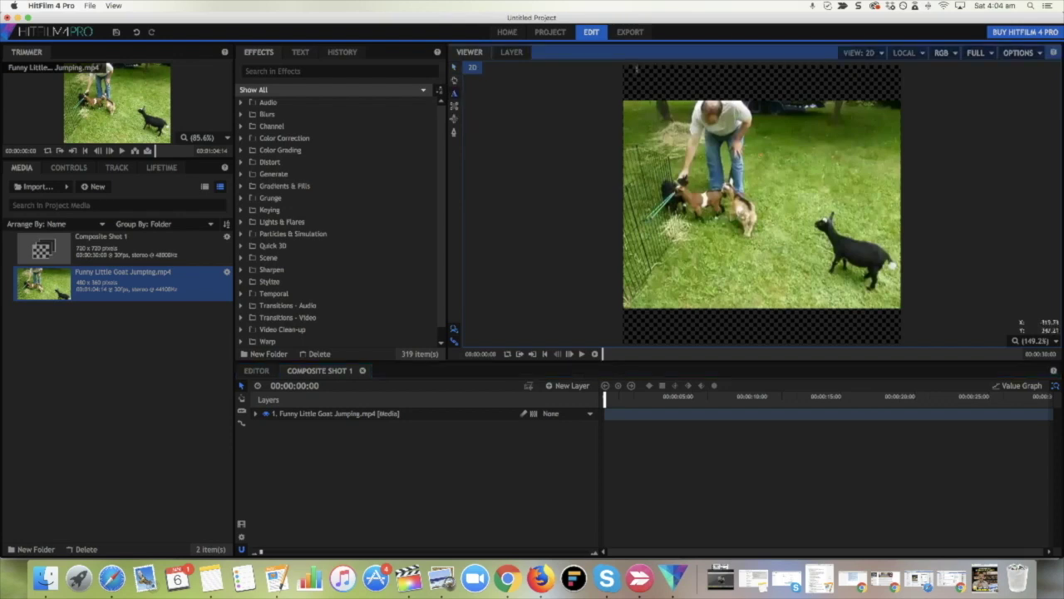
left_click_drag(624, 69, 899, 107)
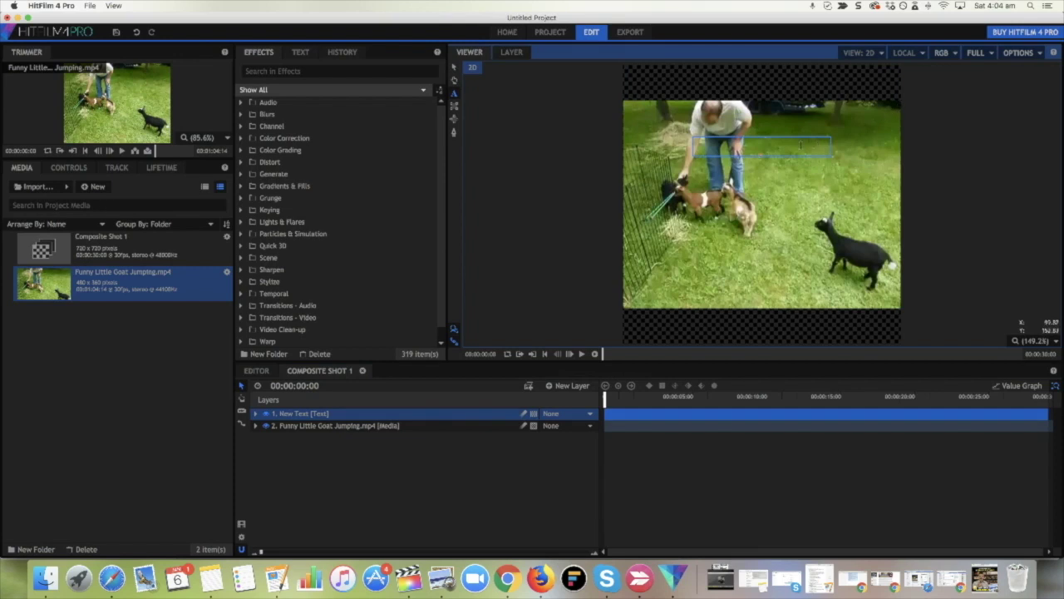
type("TEXT")
left_click_drag(746, 148, 694, 148)
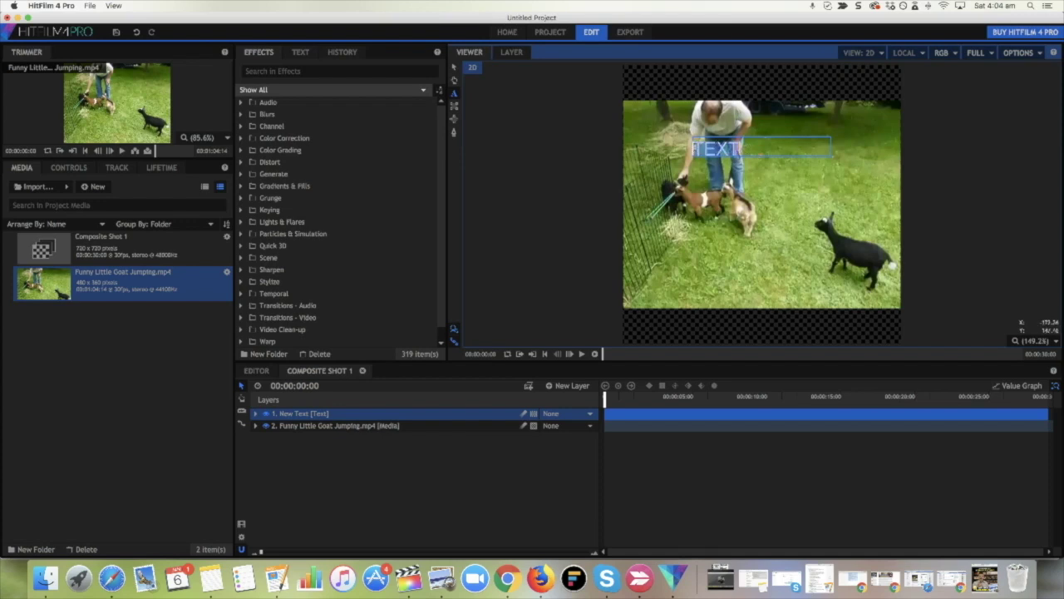
type("GOATS MILKS")
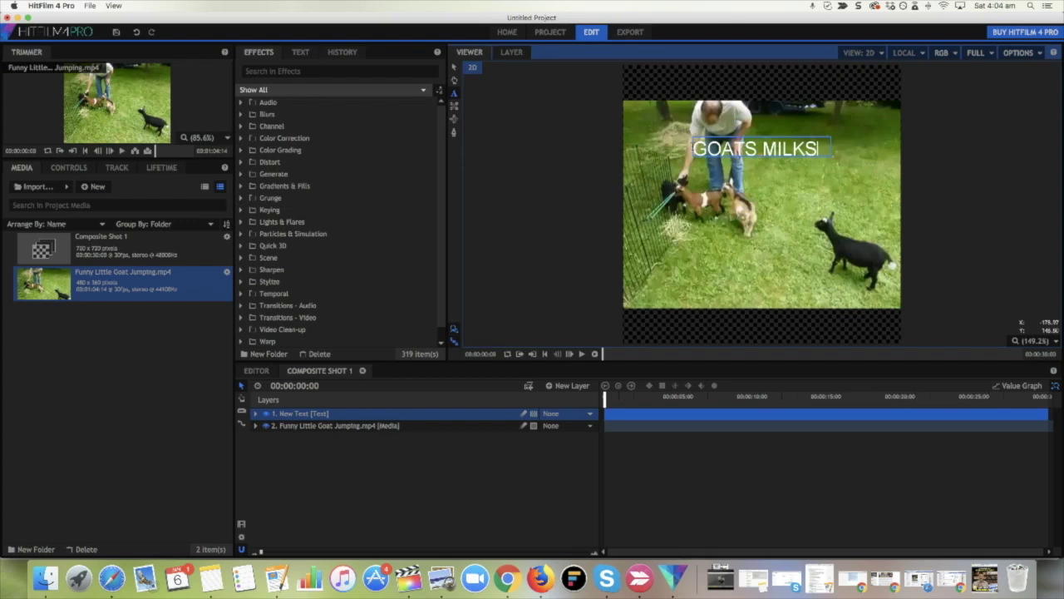
key("BackSpace")
left_click(453, 67)
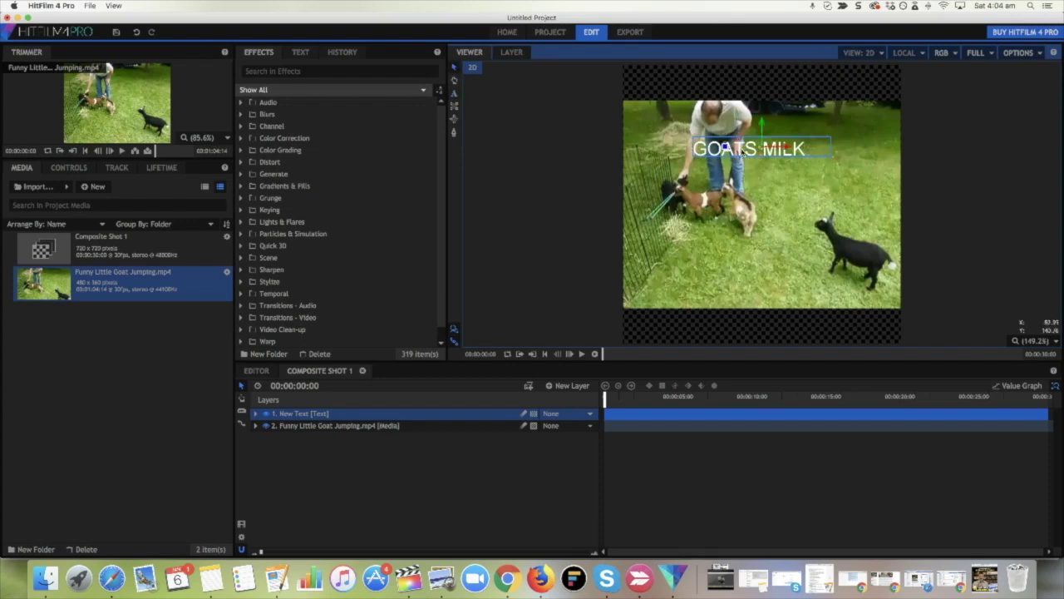
left_click_drag(725, 146, 746, 91)
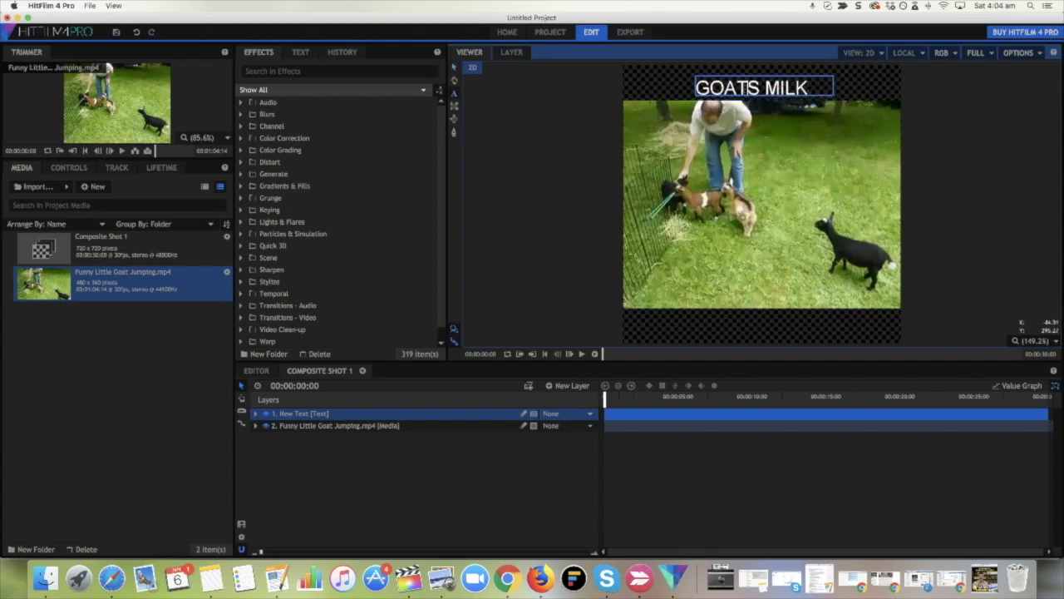
Select the GOATS MILK text and apply centre alignment from the Text panel's Paragraph settings
left_click(300, 52)
left_click(269, 194)
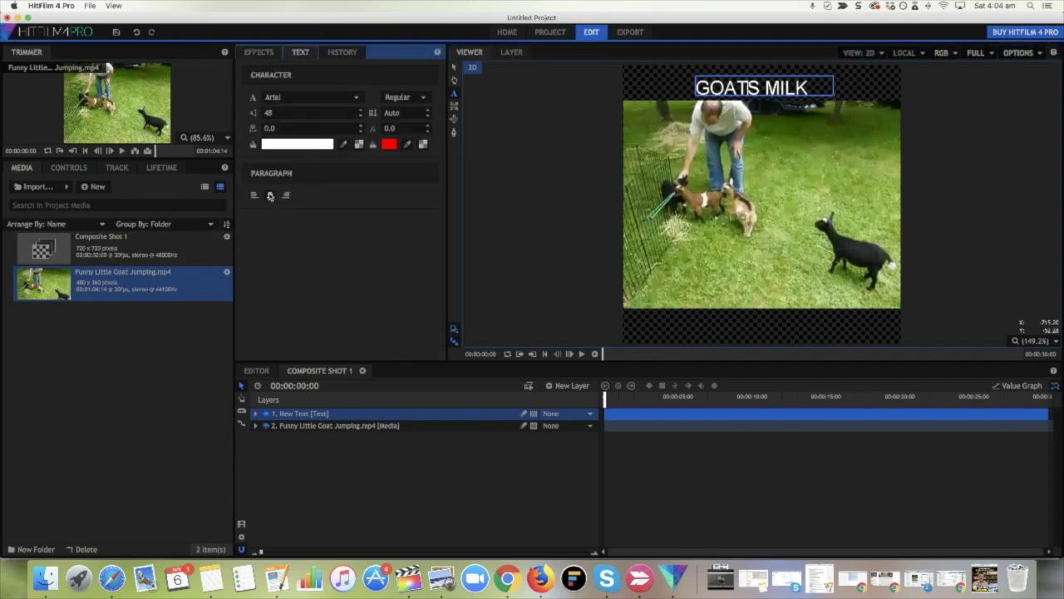
left_click_drag(810, 87, 695, 88)
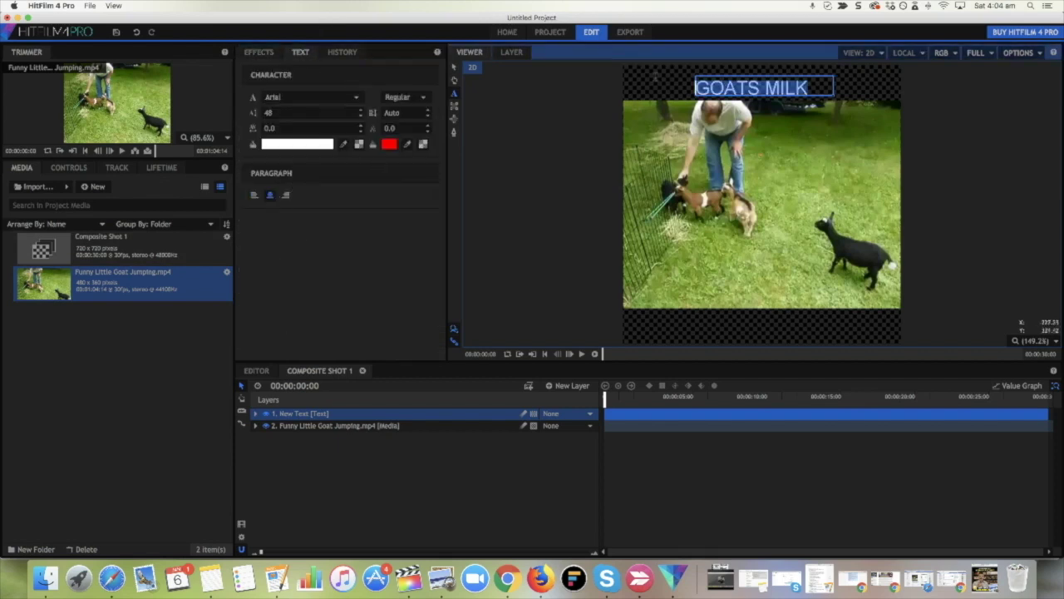
left_click(270, 194)
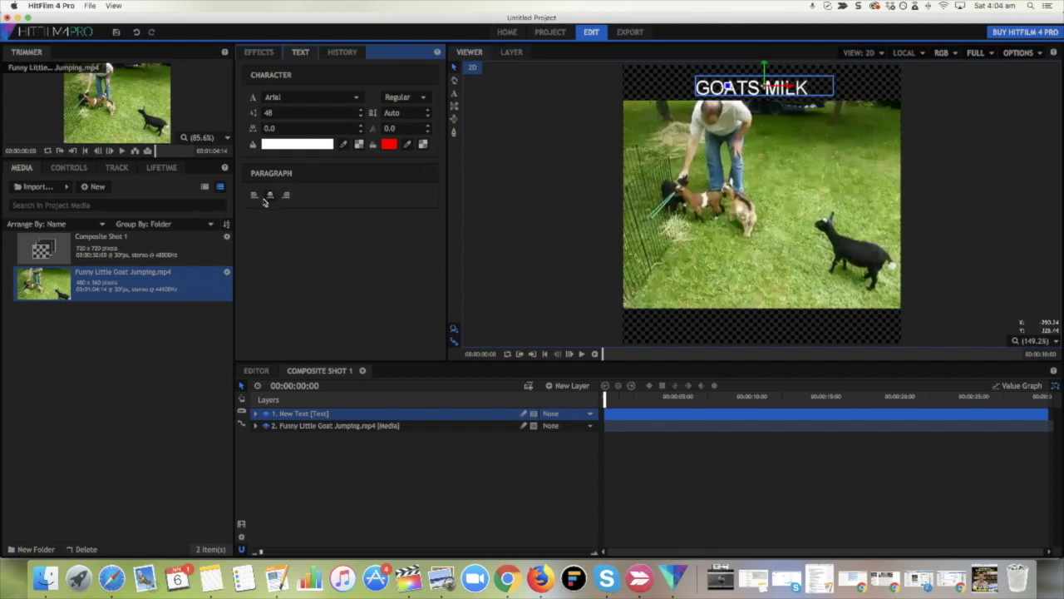
left_click(717, 94)
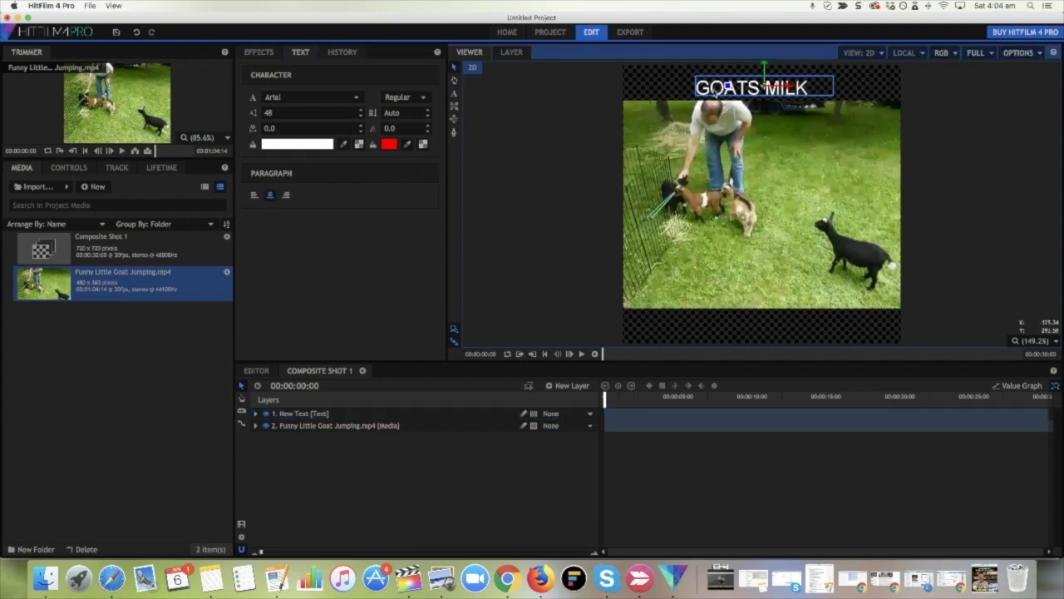
double_click(717, 86)
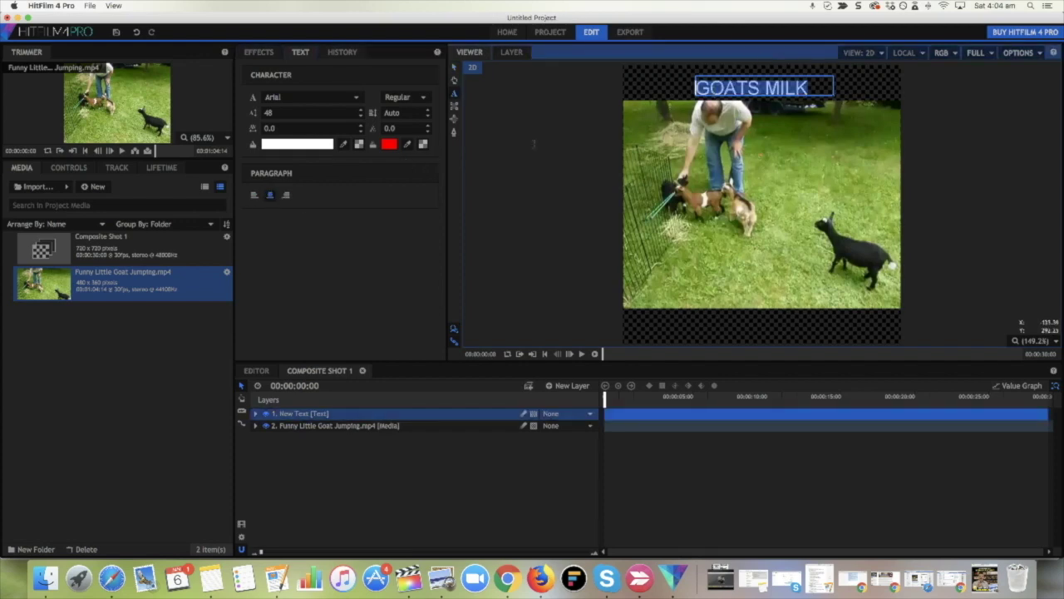
left_click(286, 195)
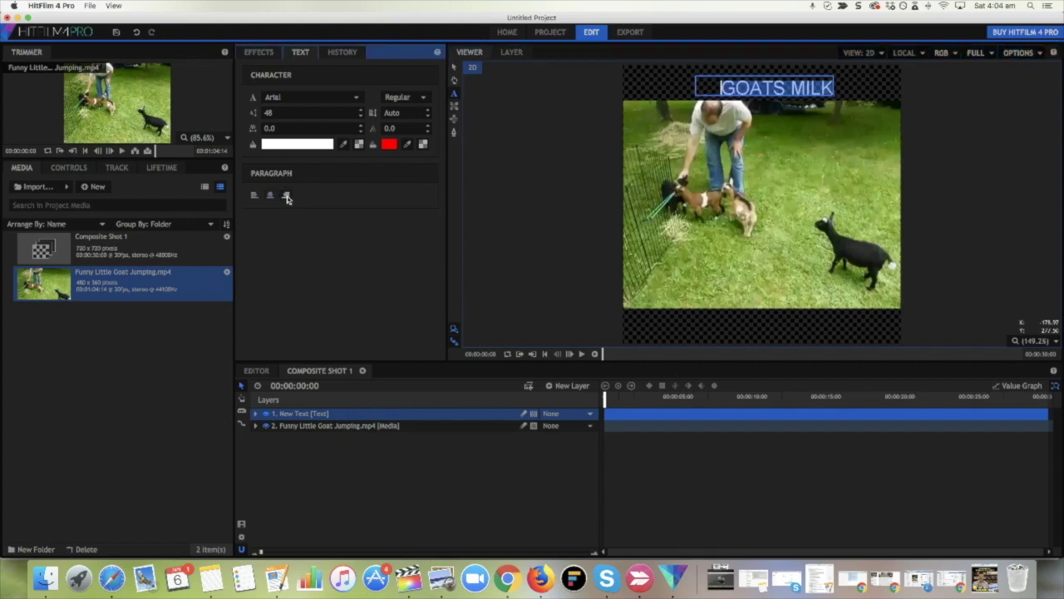
left_click(270, 194)
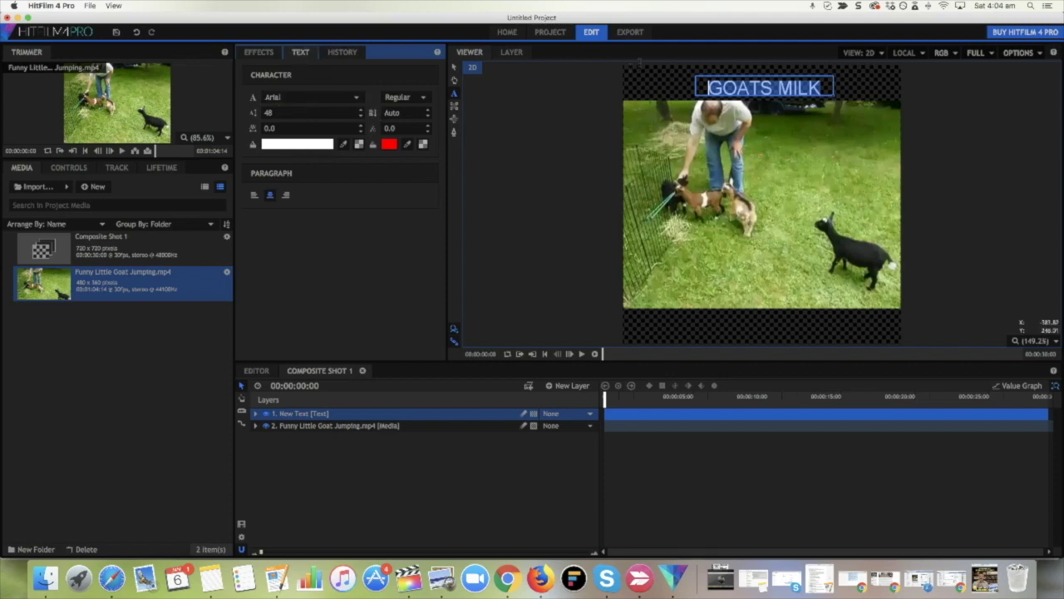
left_click(394, 416)
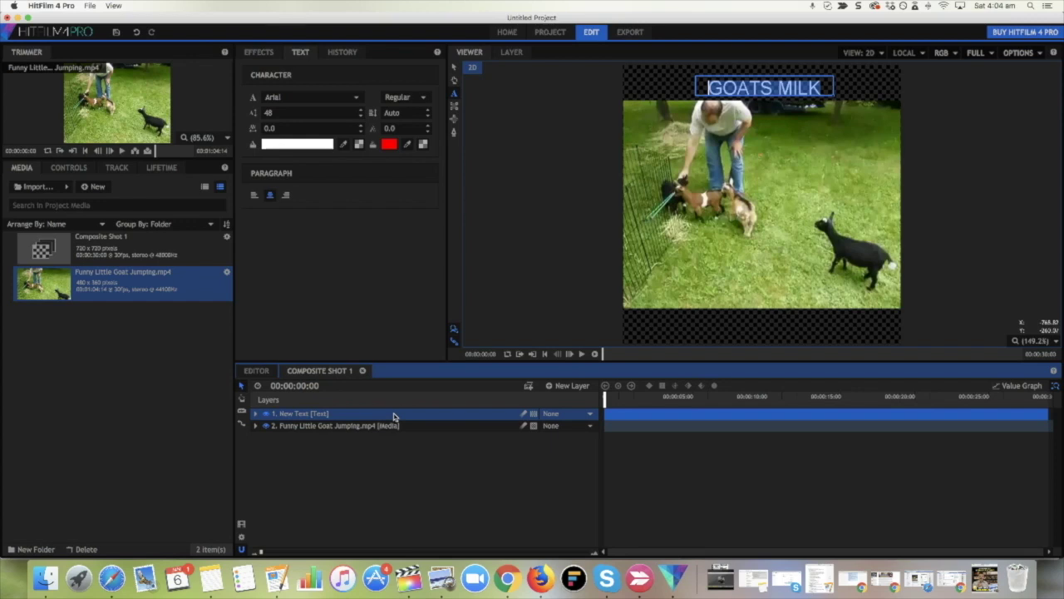
Duplicate the GOATS MILK text layer and move the copy down into the bottom black strip
key("super+d")
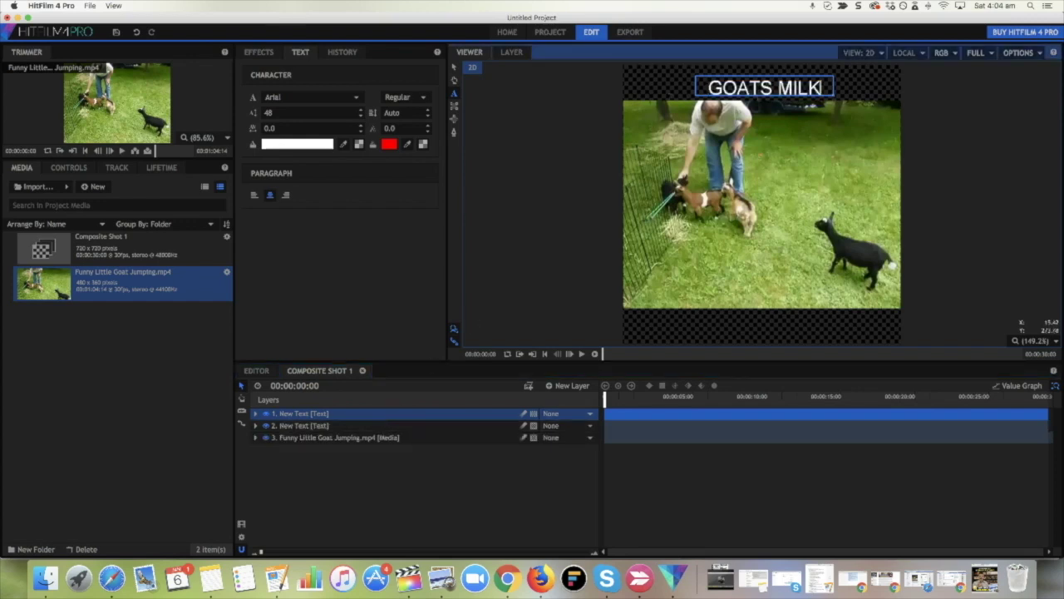
left_click(454, 68)
left_click_drag(747, 93, 745, 332)
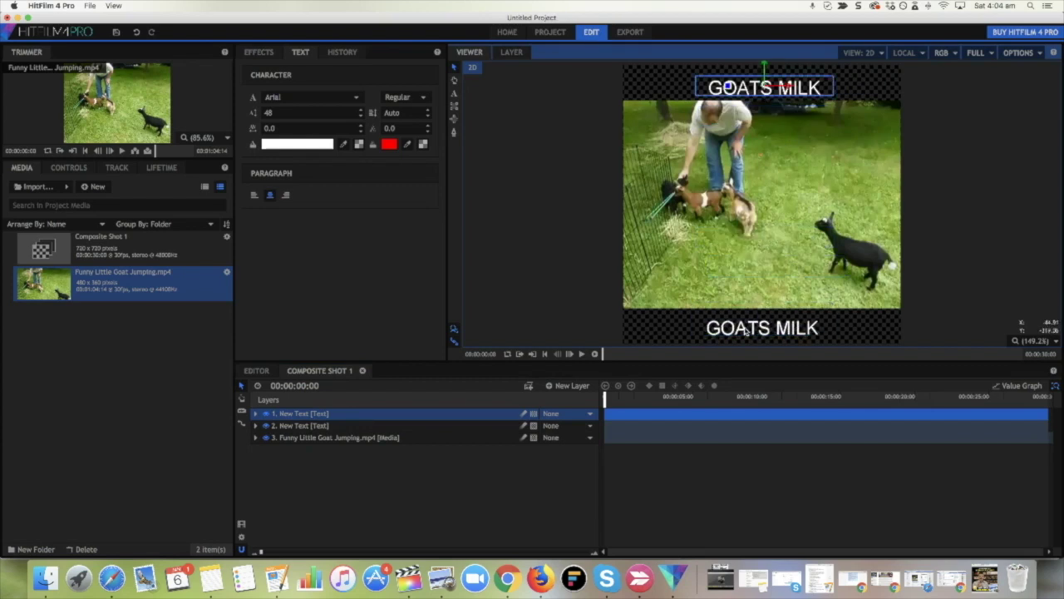
double_click(388, 419)
double_click(388, 419)
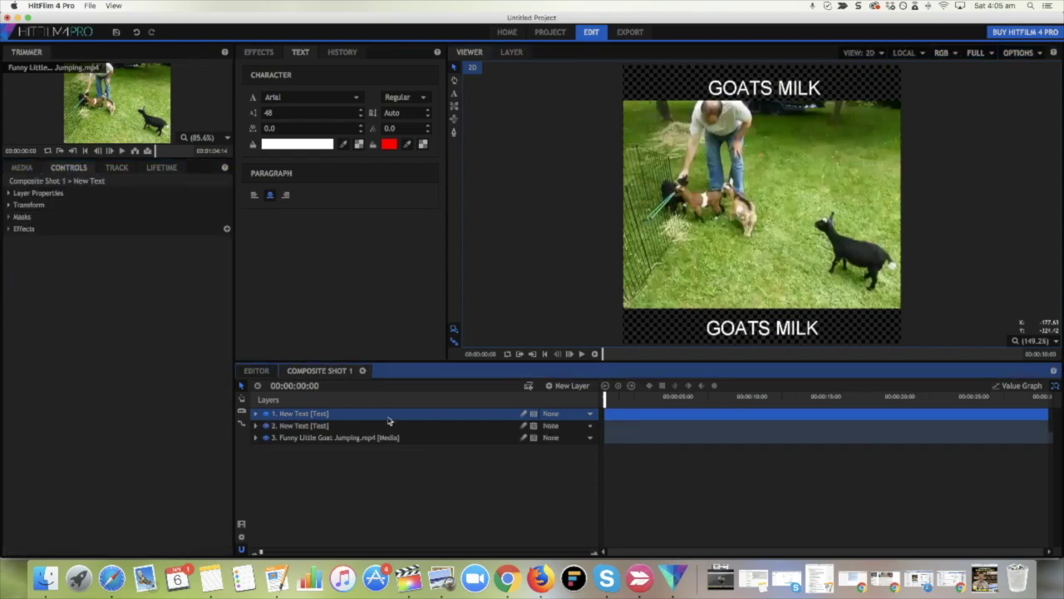
Retype the bottom copy as 'MAKES YOU GOAT!' and nudge it left to centre it
left_click(760, 330)
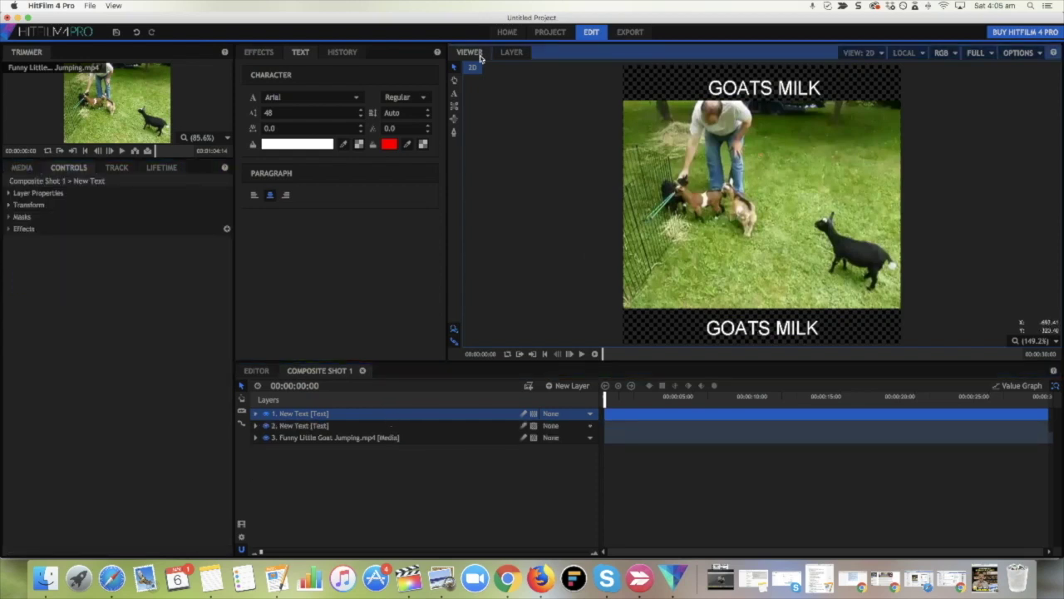
left_click(455, 95)
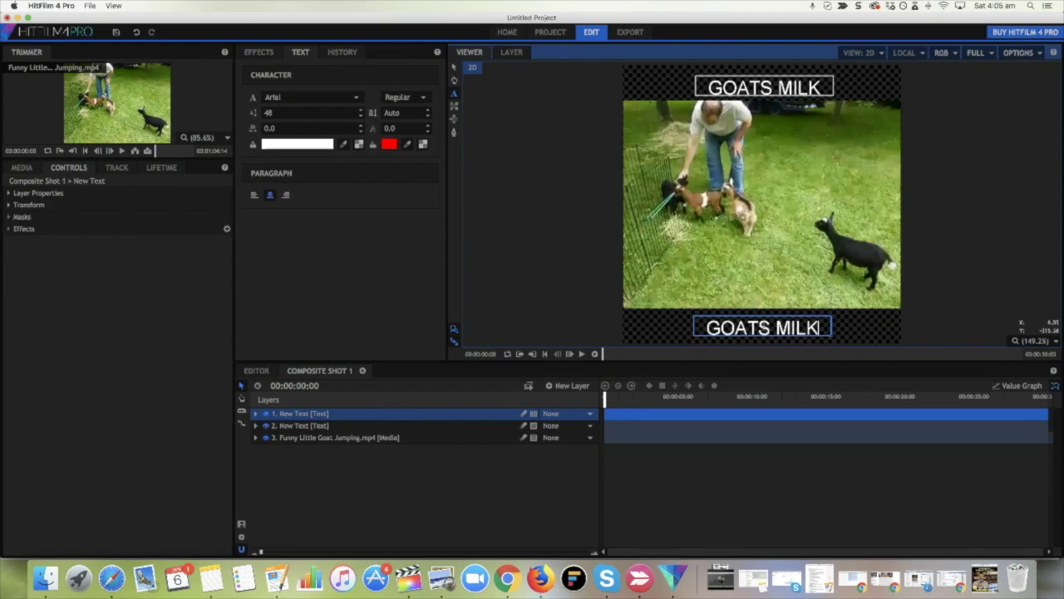
key("Escape")
left_click_drag(816, 328, 699, 325)
type("MAKE")
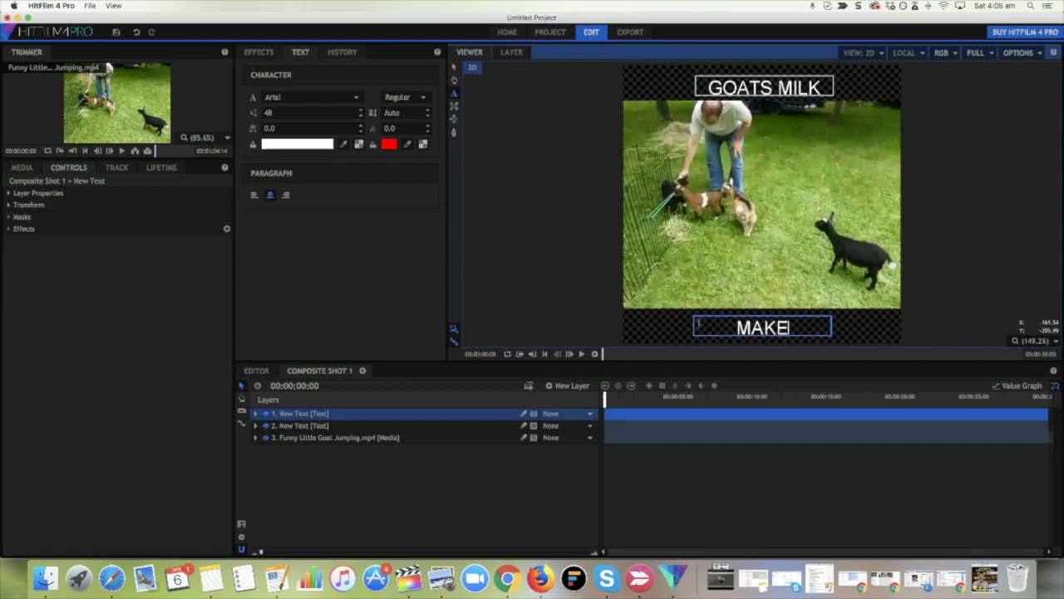
type("S YOU G")
key("BackSpace")
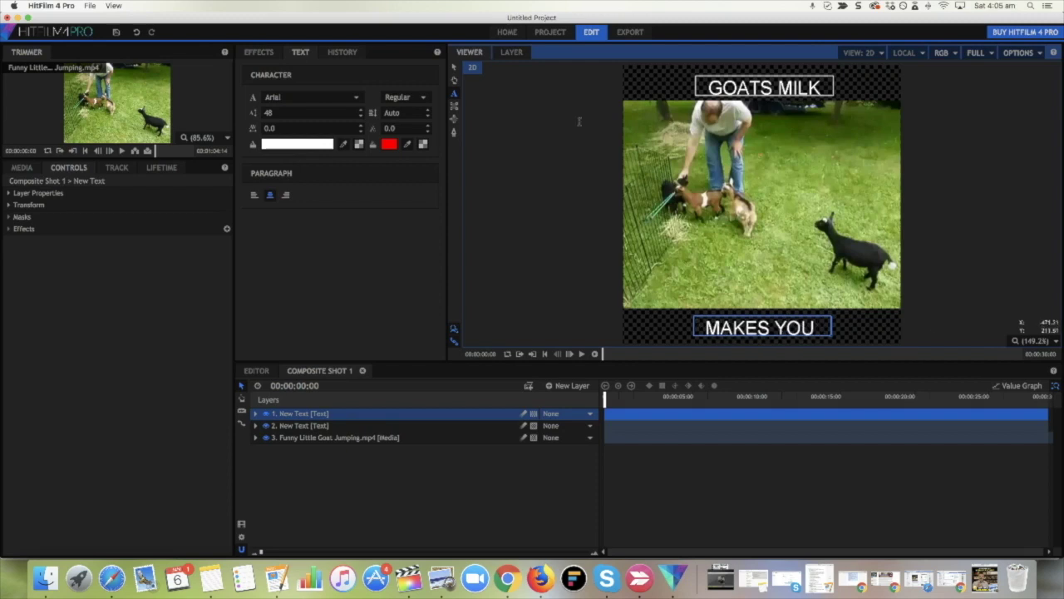
type("GOAT")
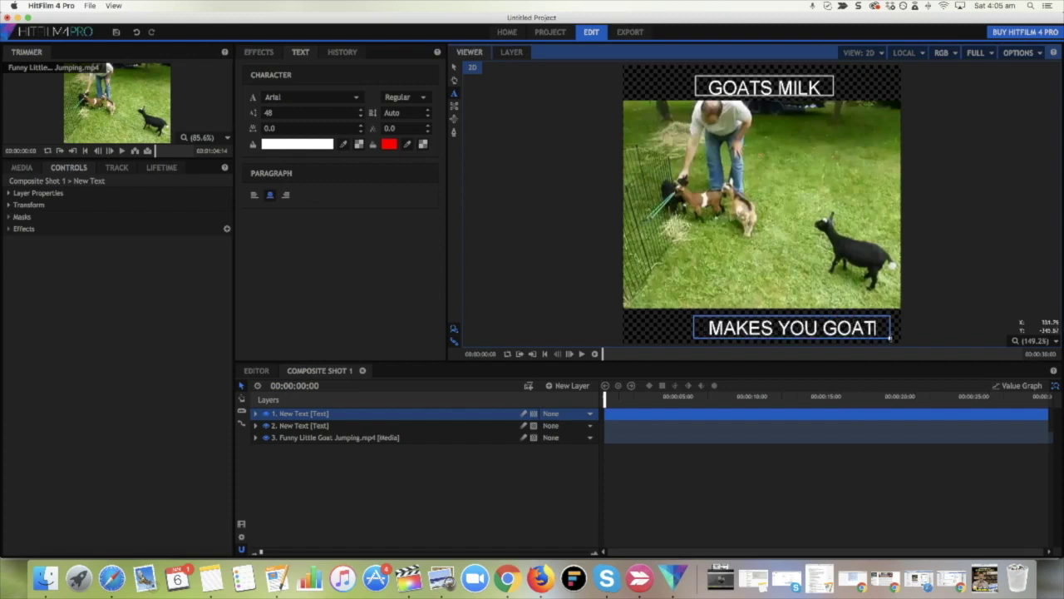
type("!")
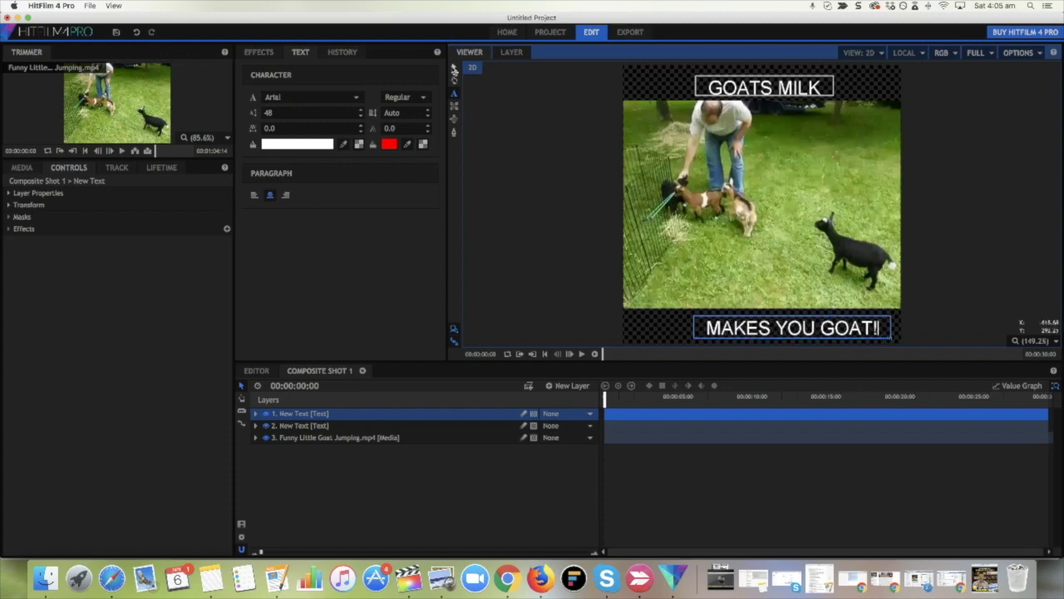
left_click(454, 70)
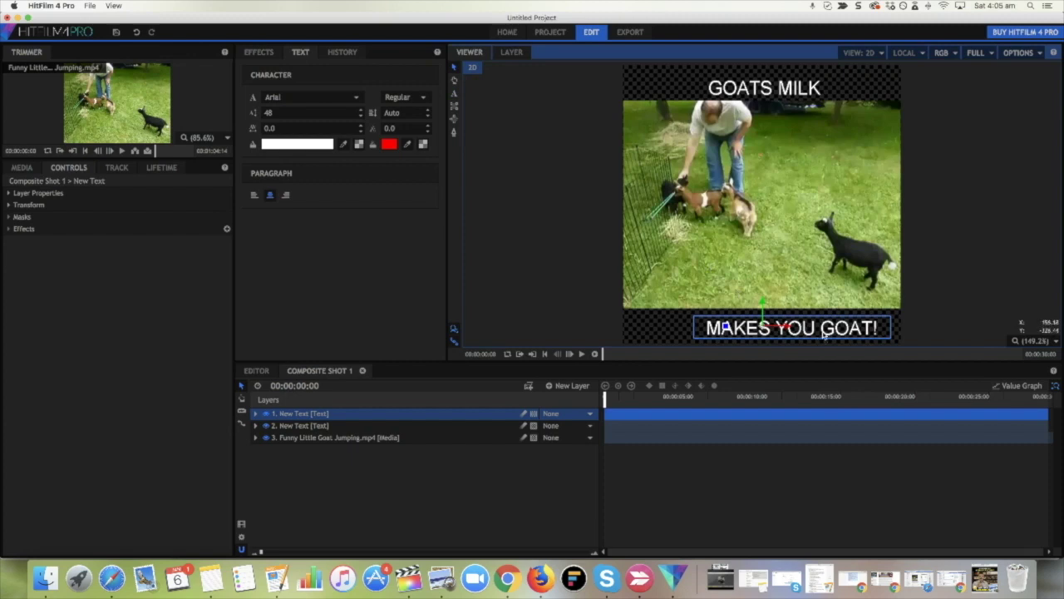
left_click_drag(824, 334, 804, 335)
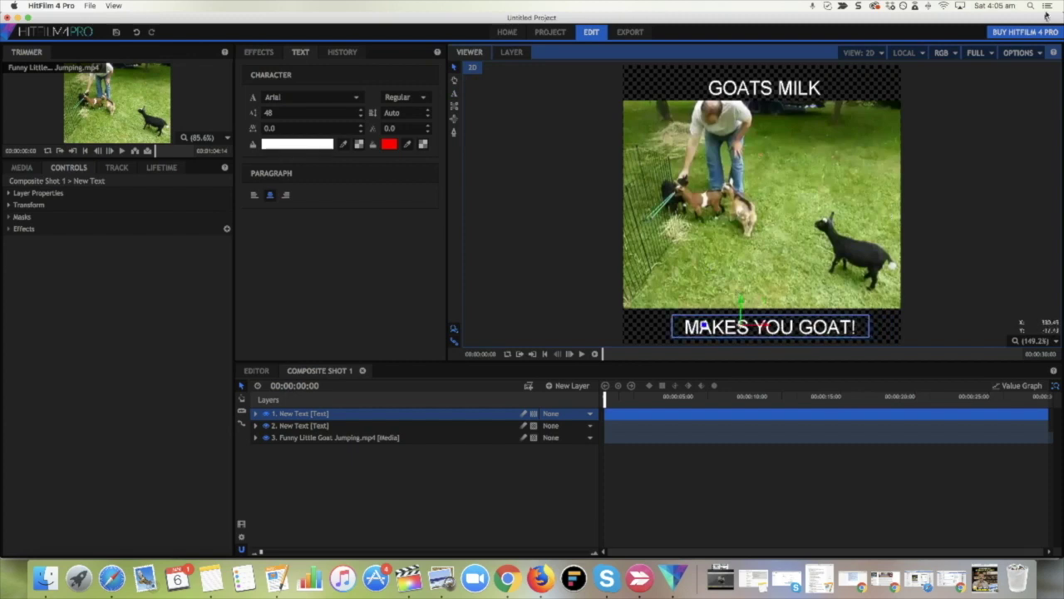
left_click(630, 32)
key("Escape")
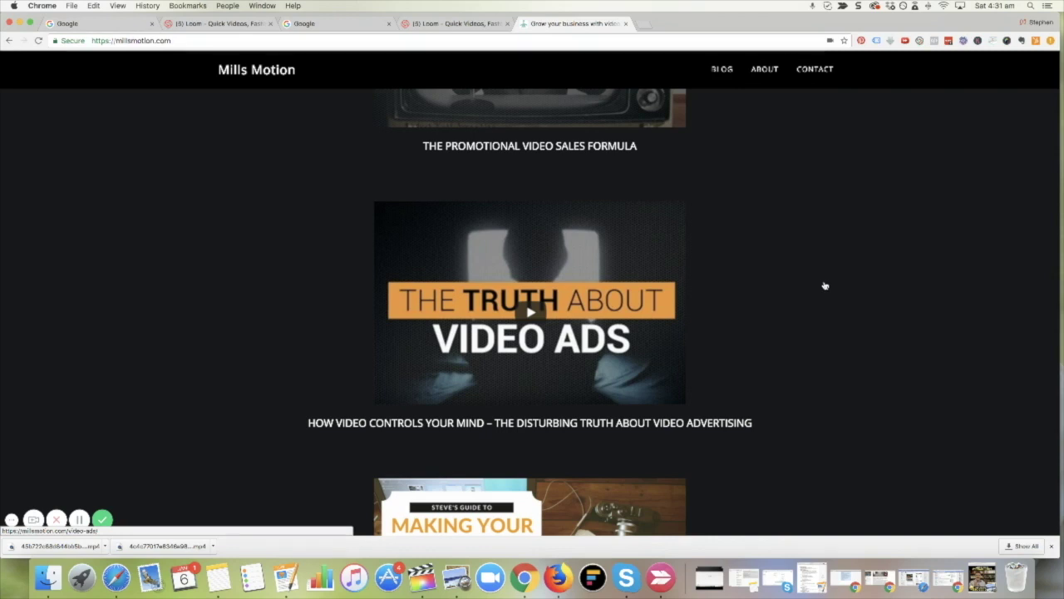
scroll(825, 286, "up", 3)
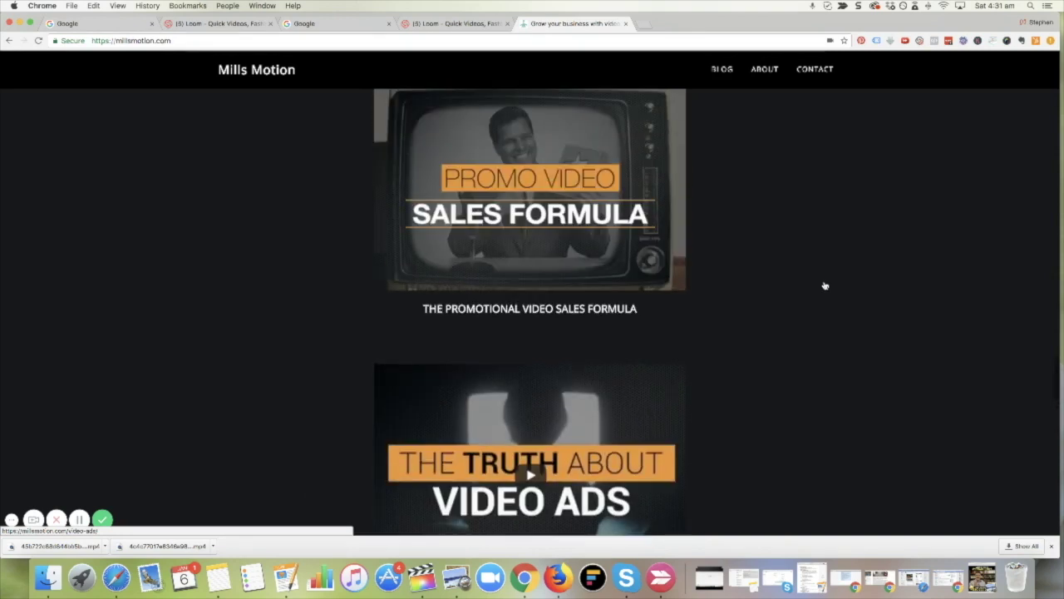
scroll(824, 286, "up", 2)
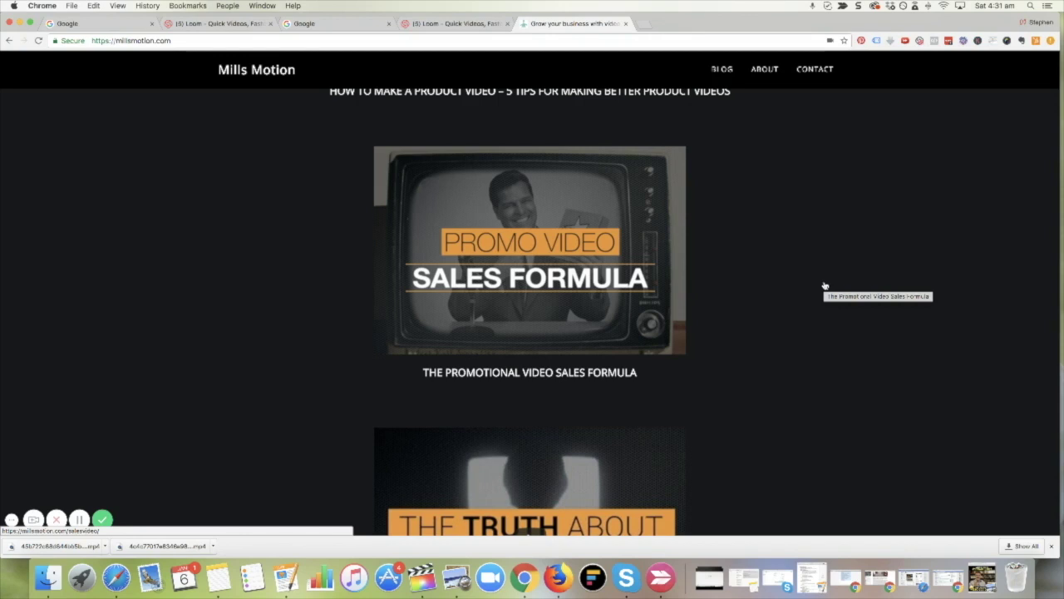
scroll(825, 286, "up", 3)
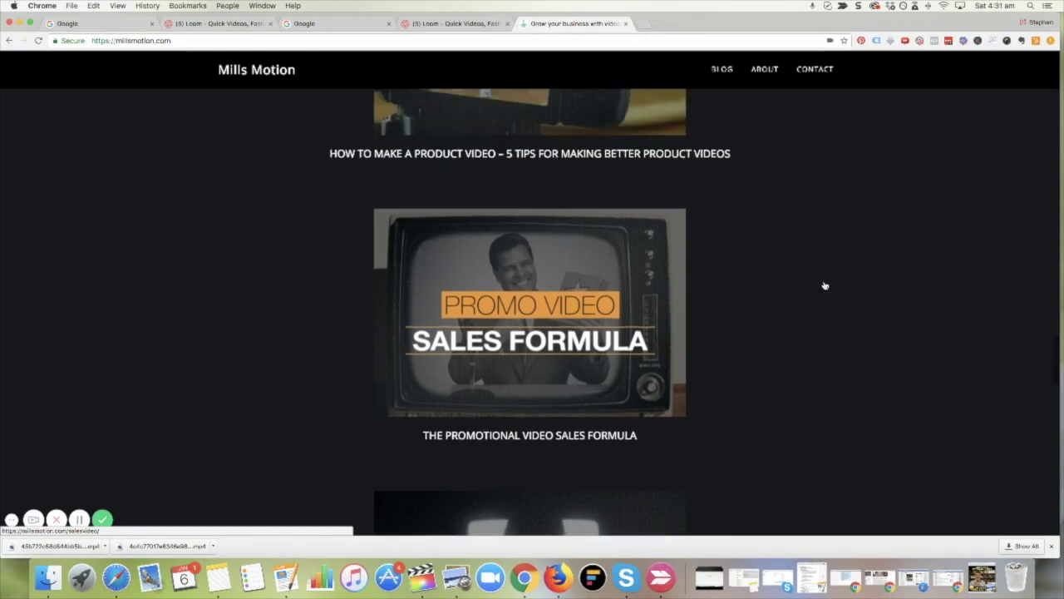
scroll(825, 286, "up", 8)
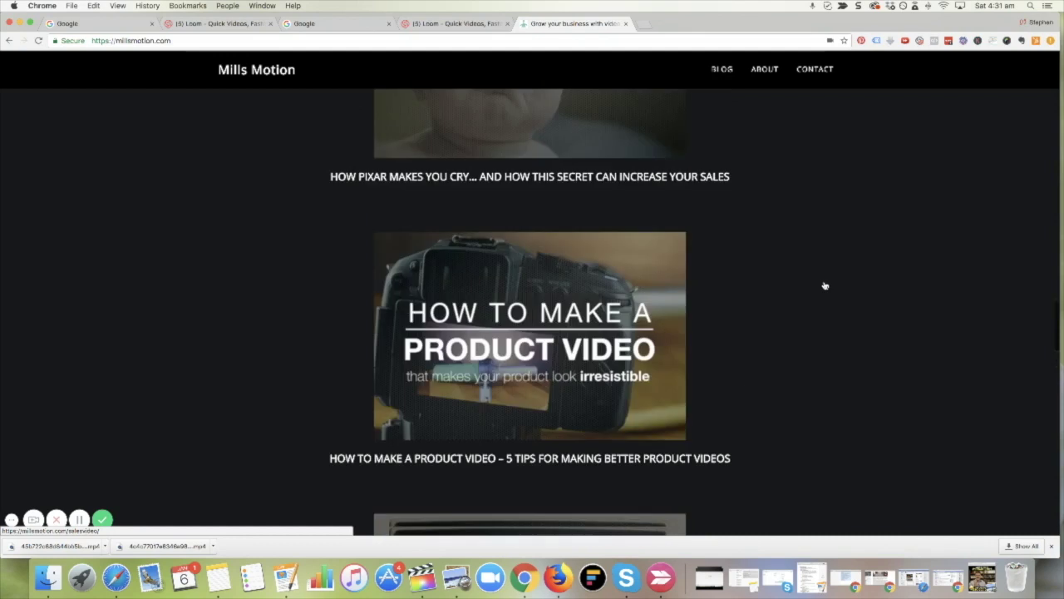
scroll(825, 287, "up", 2)
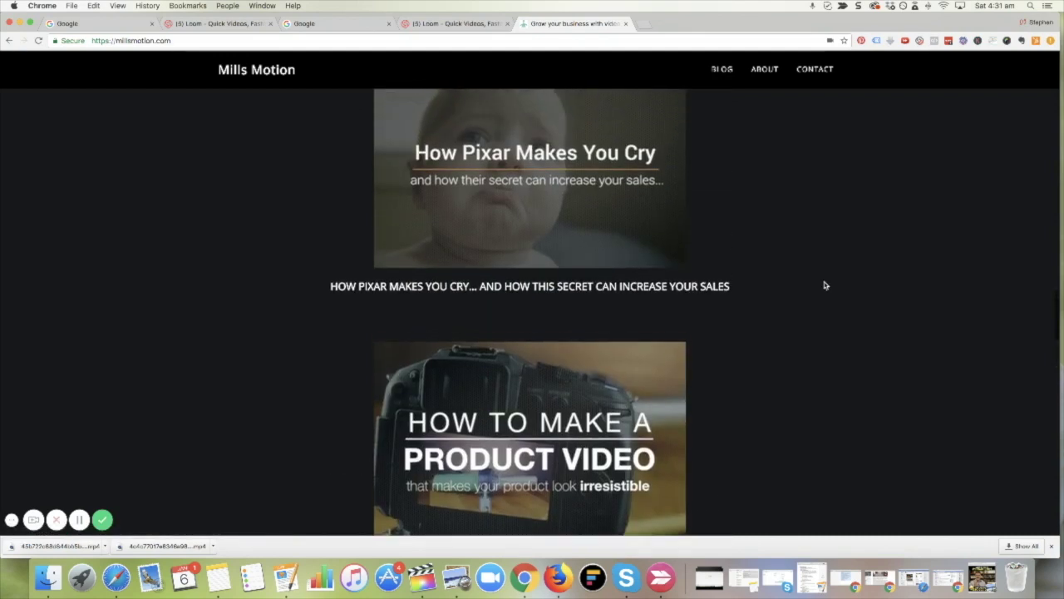
scroll(825, 286, "up", 3)
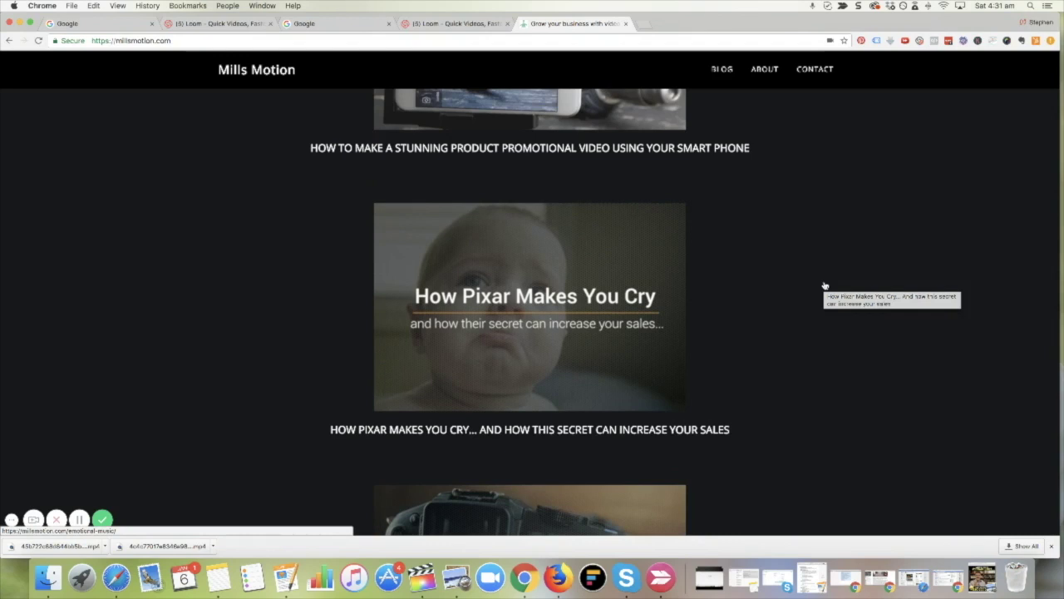
scroll(825, 286, "up", 7)
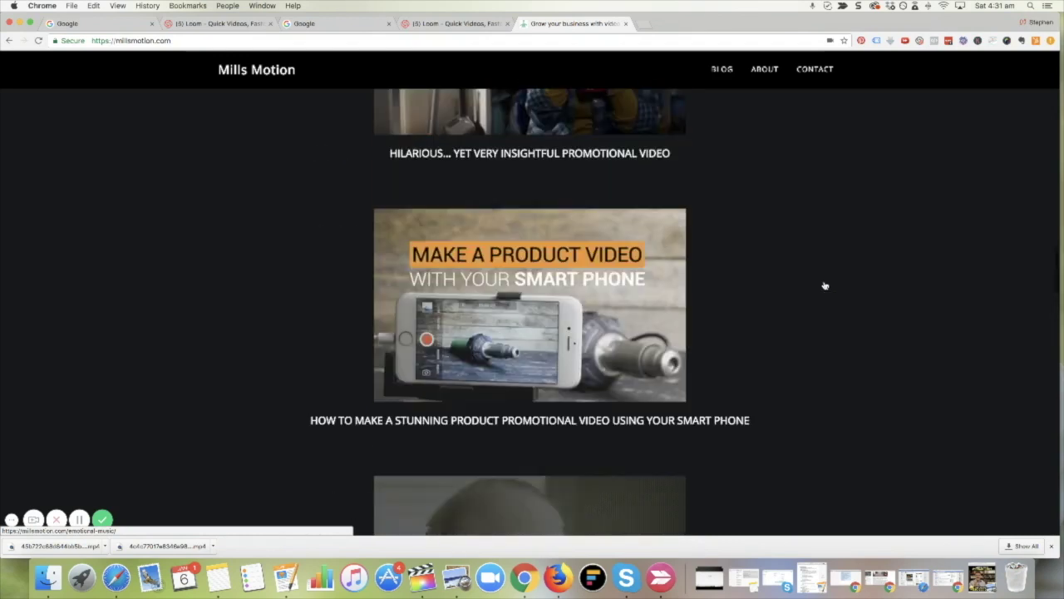
scroll(825, 286, "up", 8)
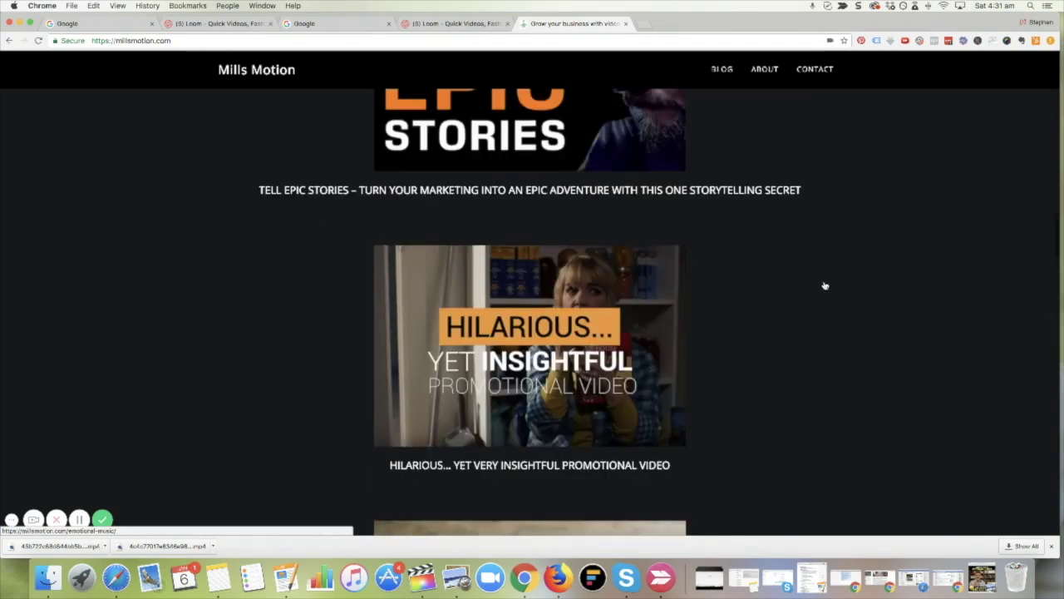
scroll(825, 286, "up", 8)
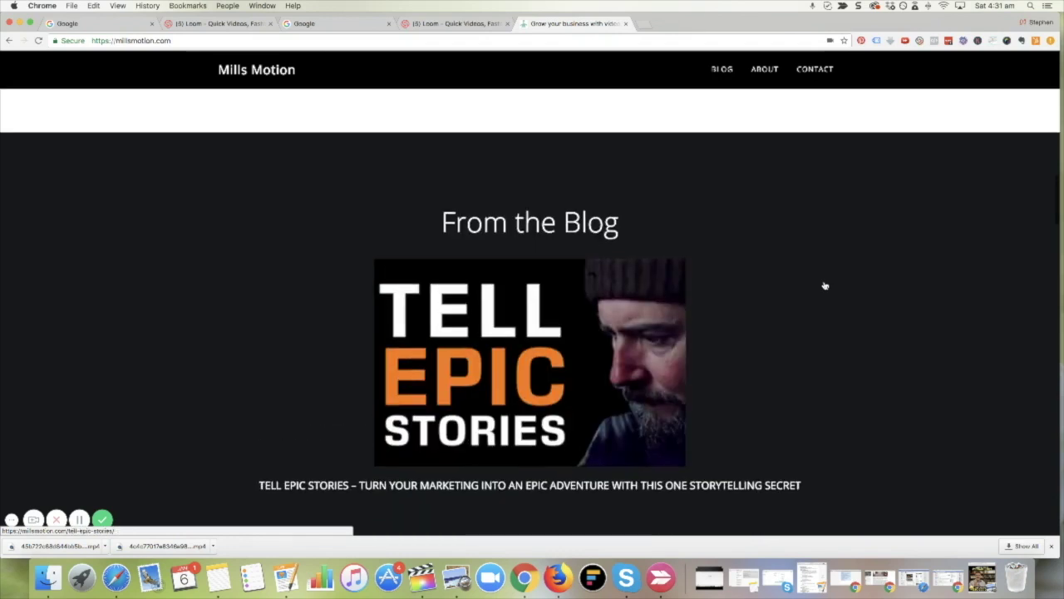
scroll(824, 286, "up", 10)
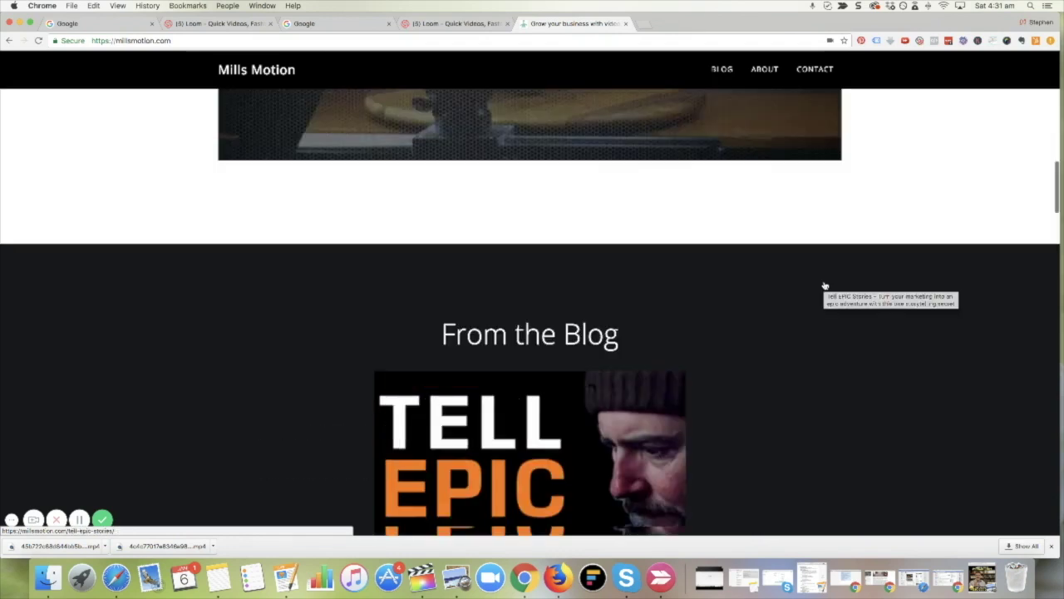